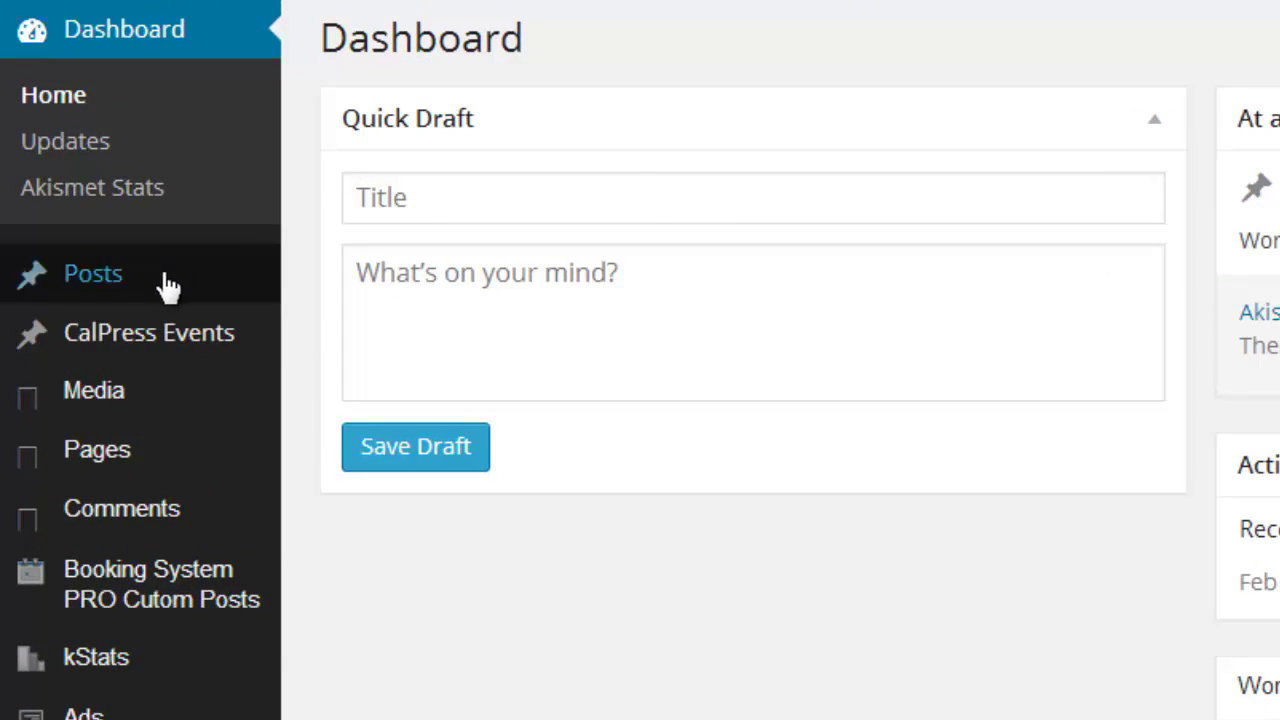
Create a CalPress event category named "Fair Board Meetings" with dark blue as its category color.
mouse_move(160, 354)
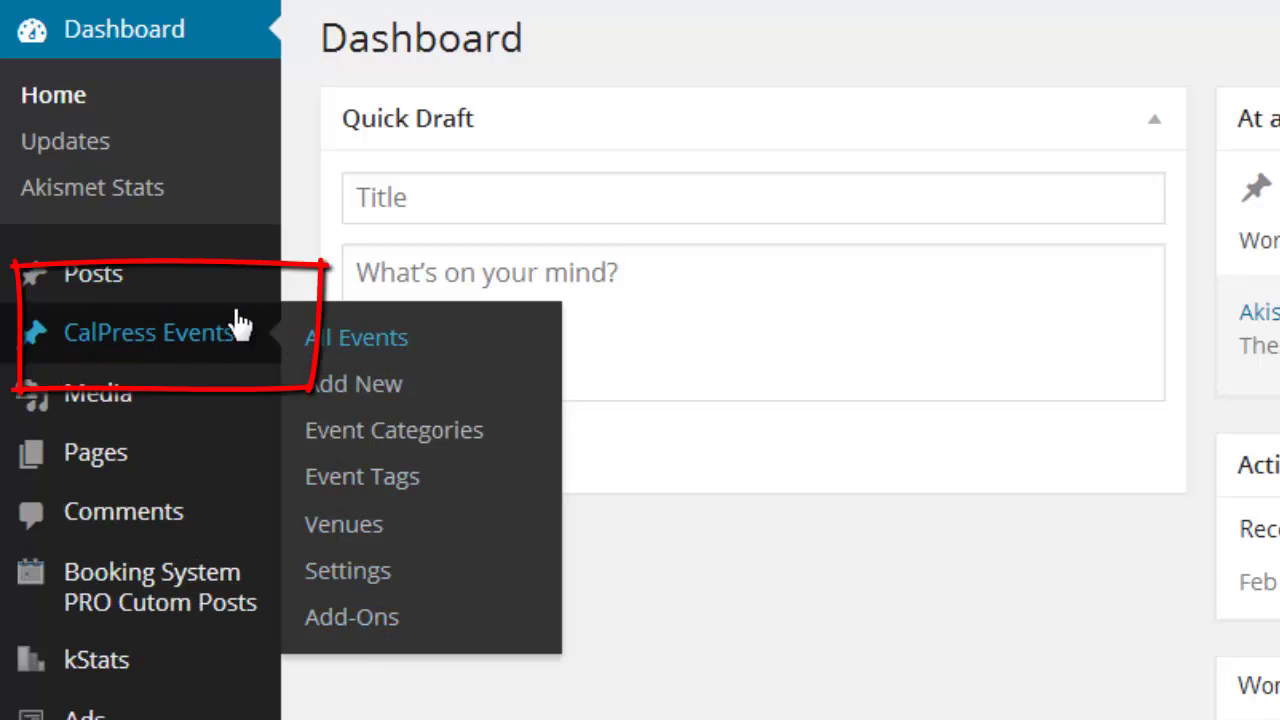
click(116, 342)
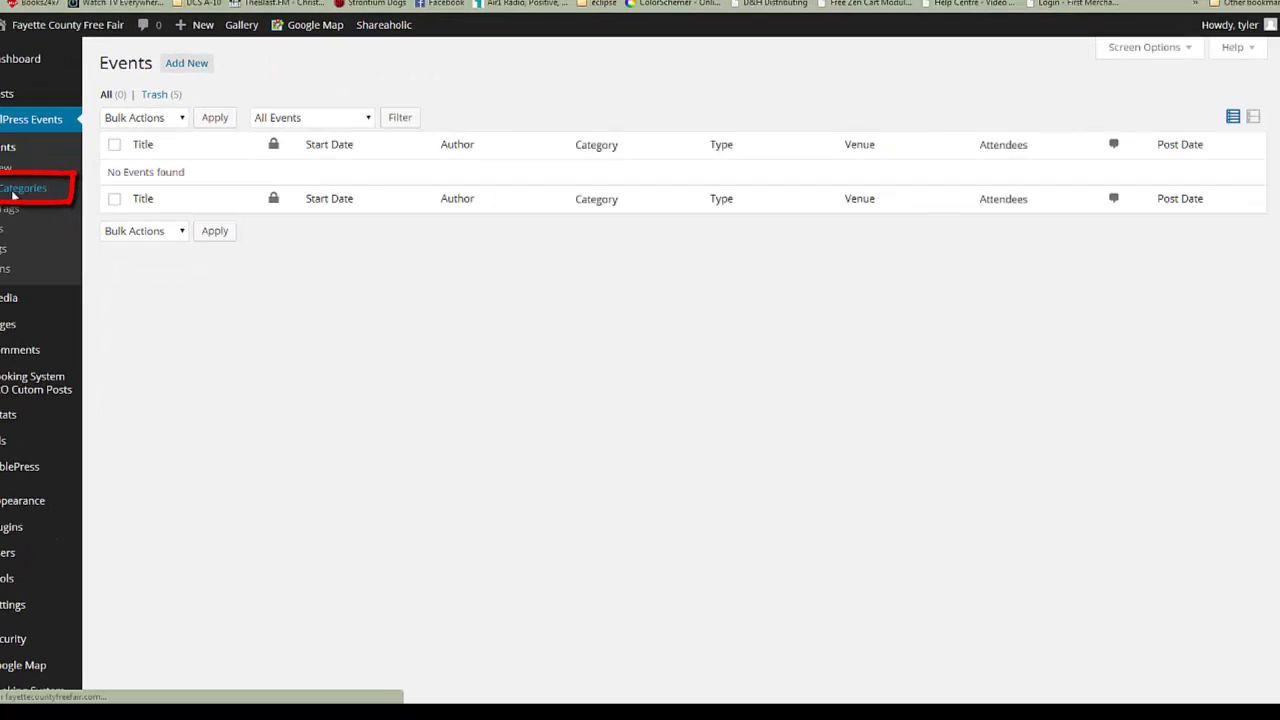
click(14, 197)
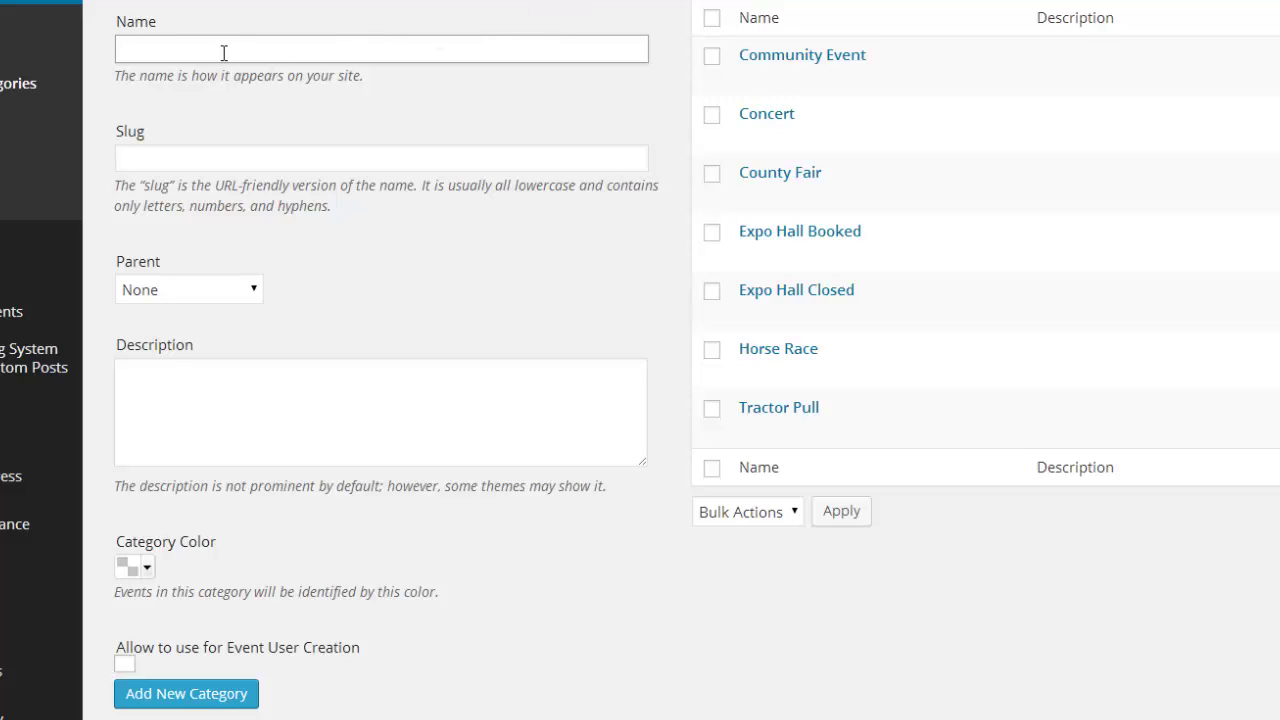
text(Fair Board meetings)
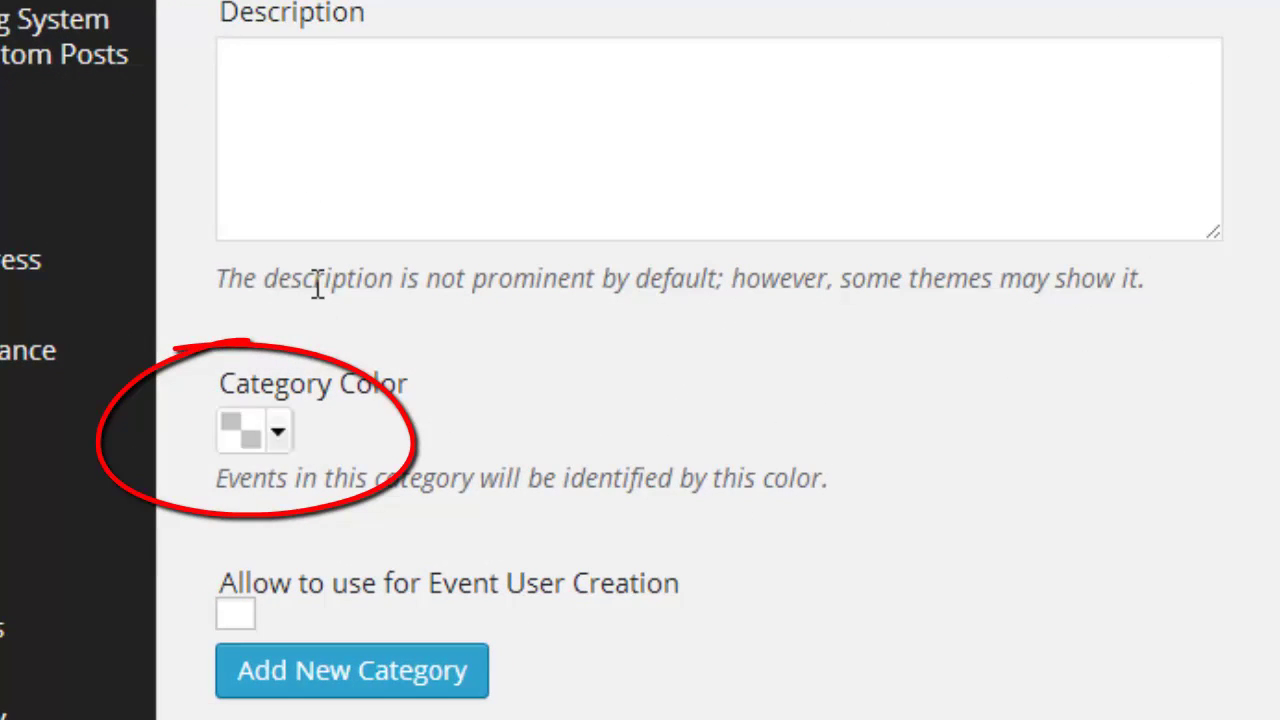
click(286, 443)
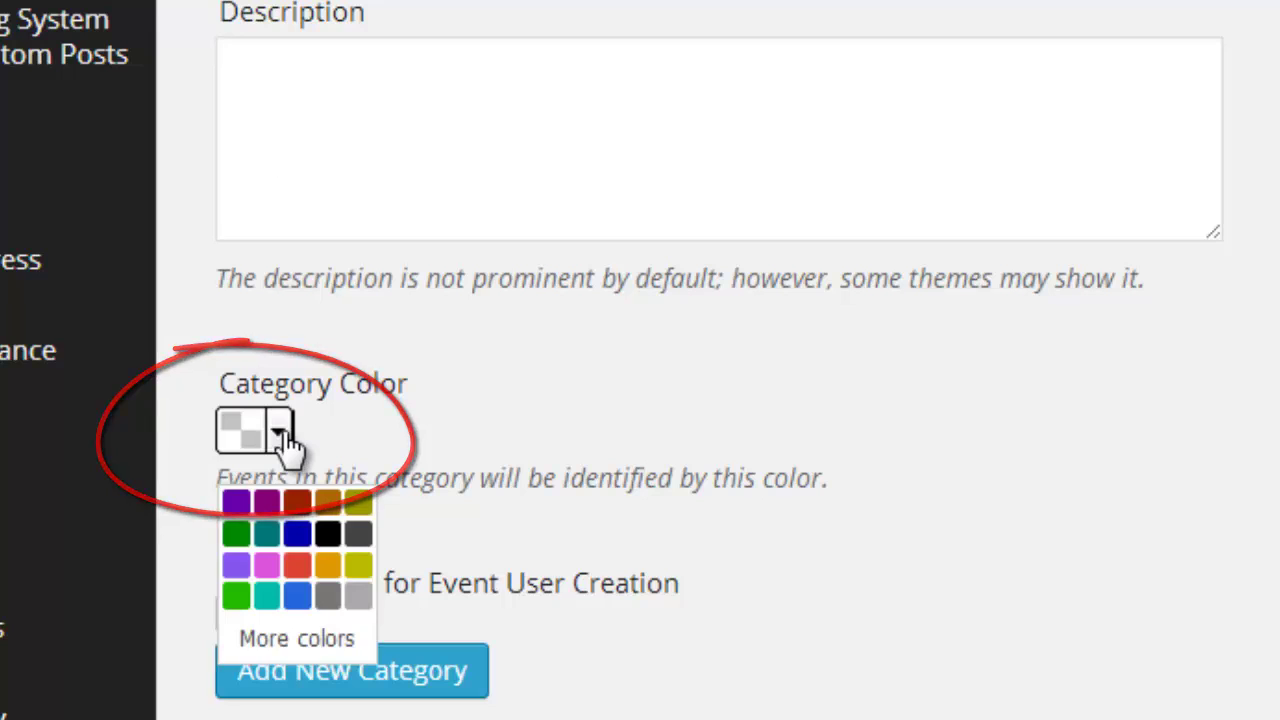
click(297, 536)
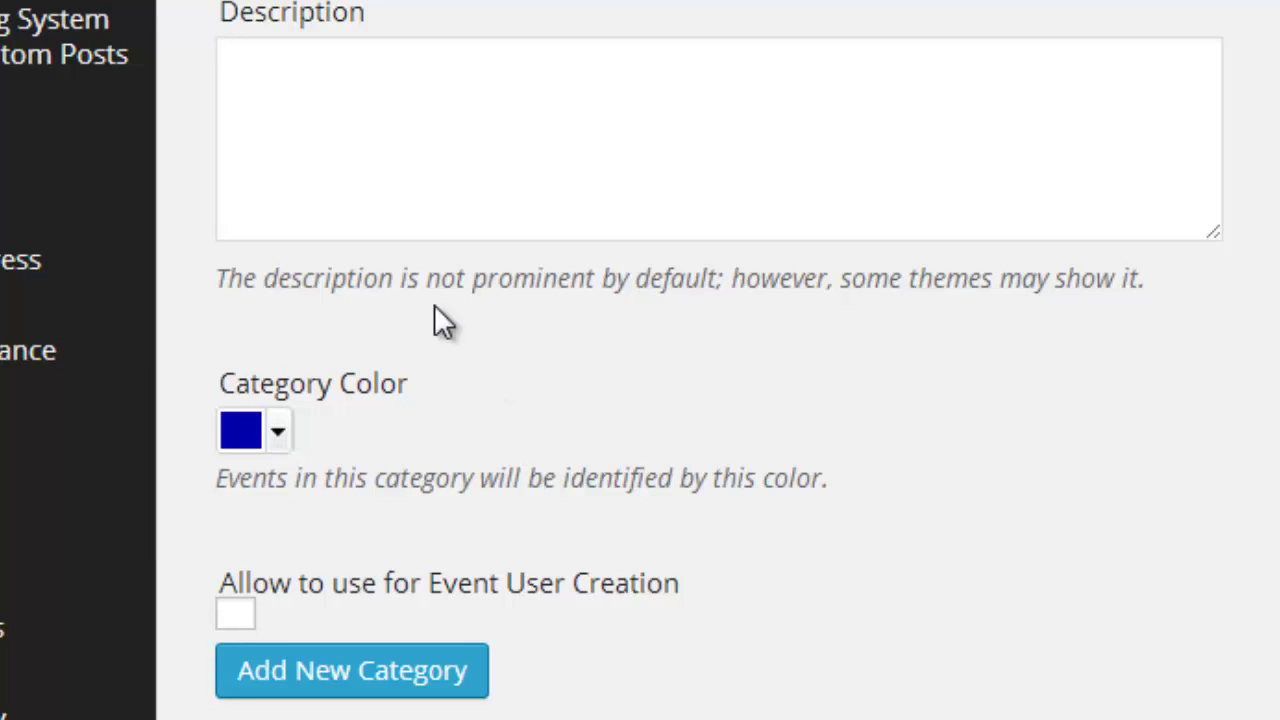
click(318, 680)
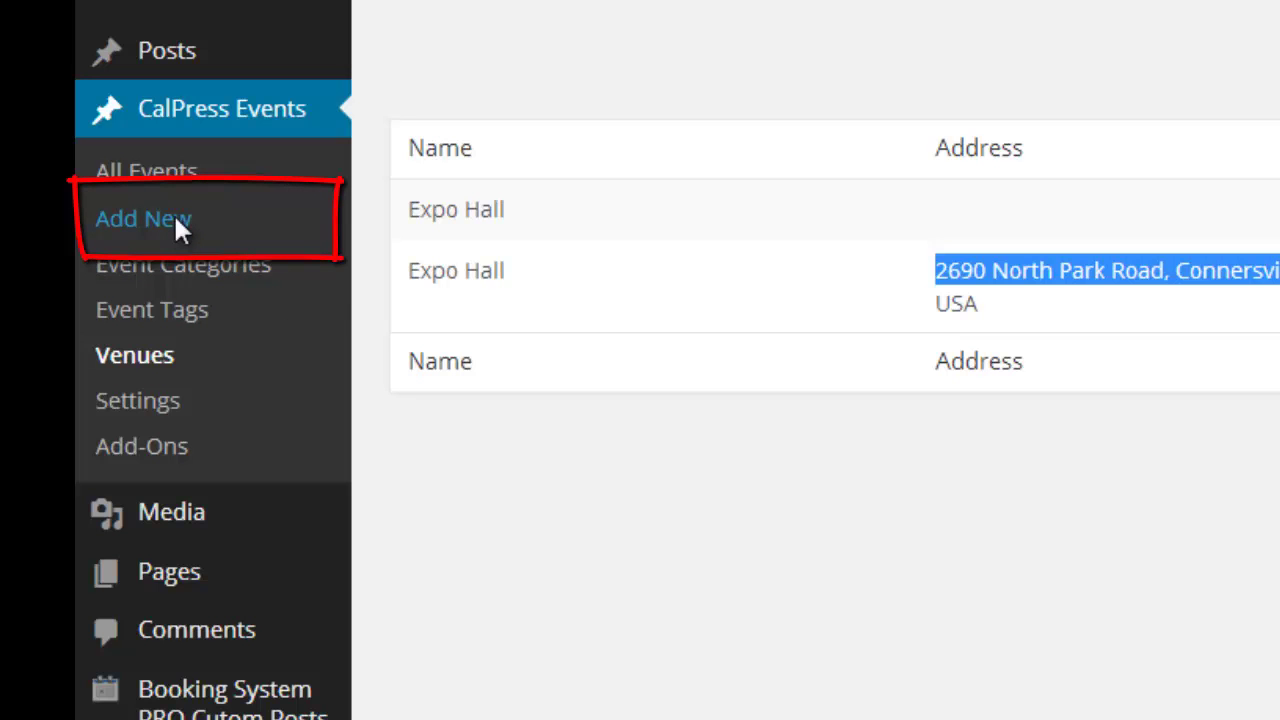
Start a new CalPress event and title it "Fair Board Meetings".
click(174, 213)
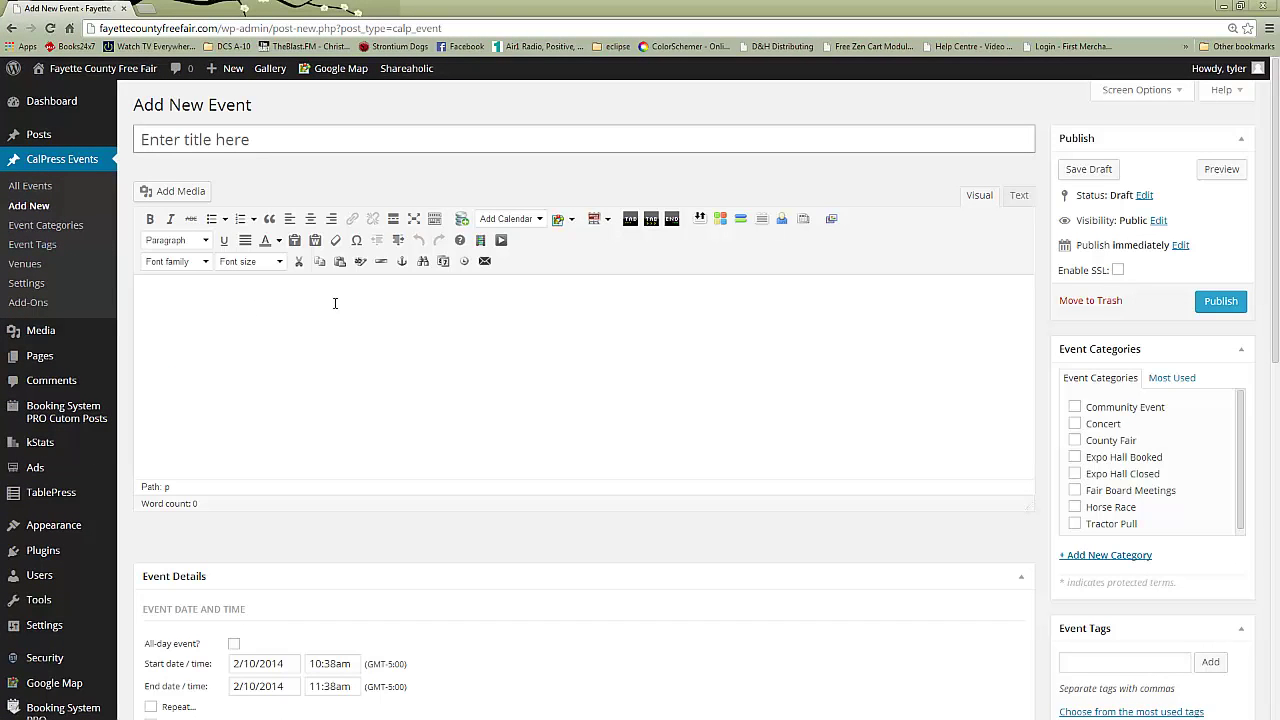
click(178, 138)
text(Farr)
key(BackSpace)
key(BackSpace)
text(ir Board )
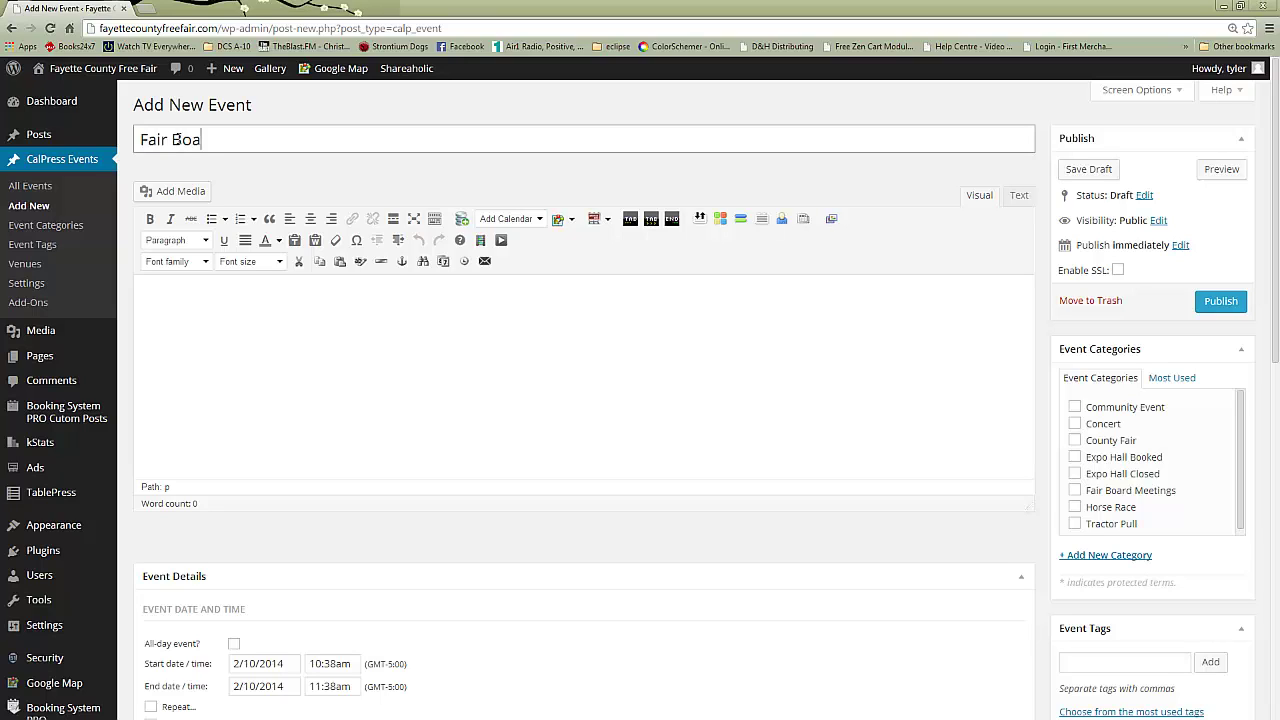
text(Meetings)
Enter the event description "This is our monthly Fair Board Meeting" and assign the Fair Board Meetings category.
click(184, 302)
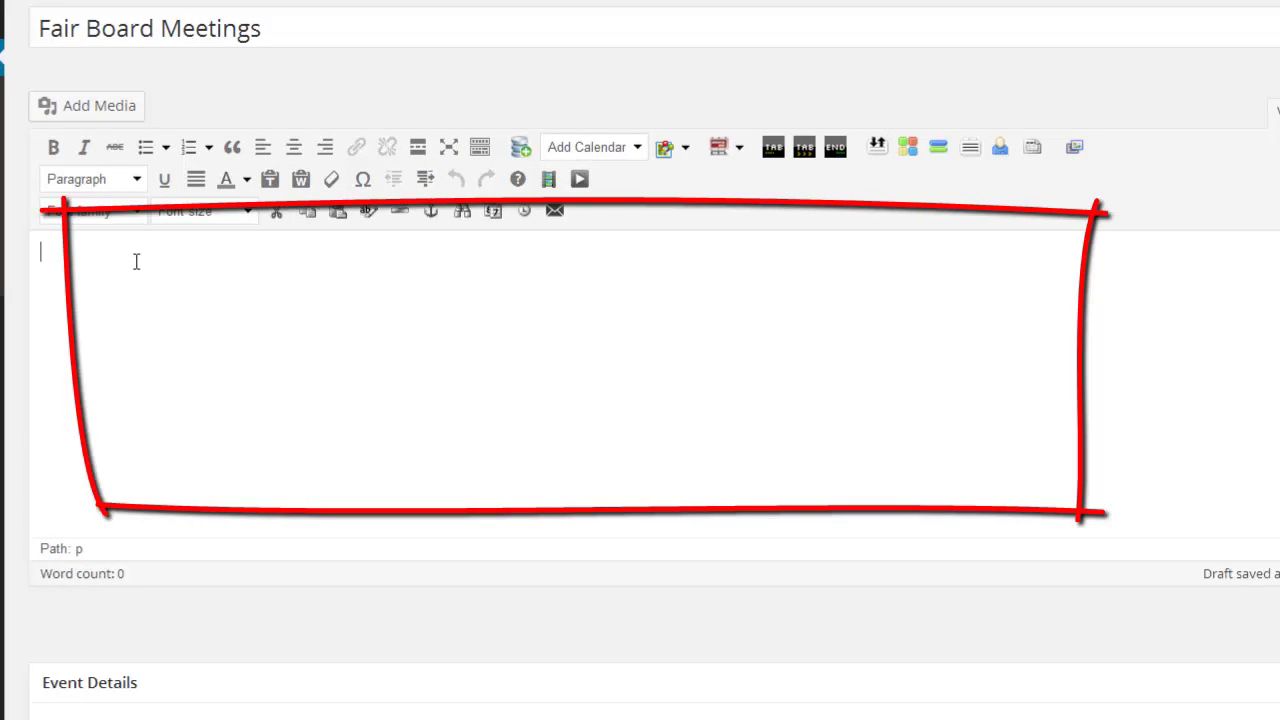
text(This is our mon)
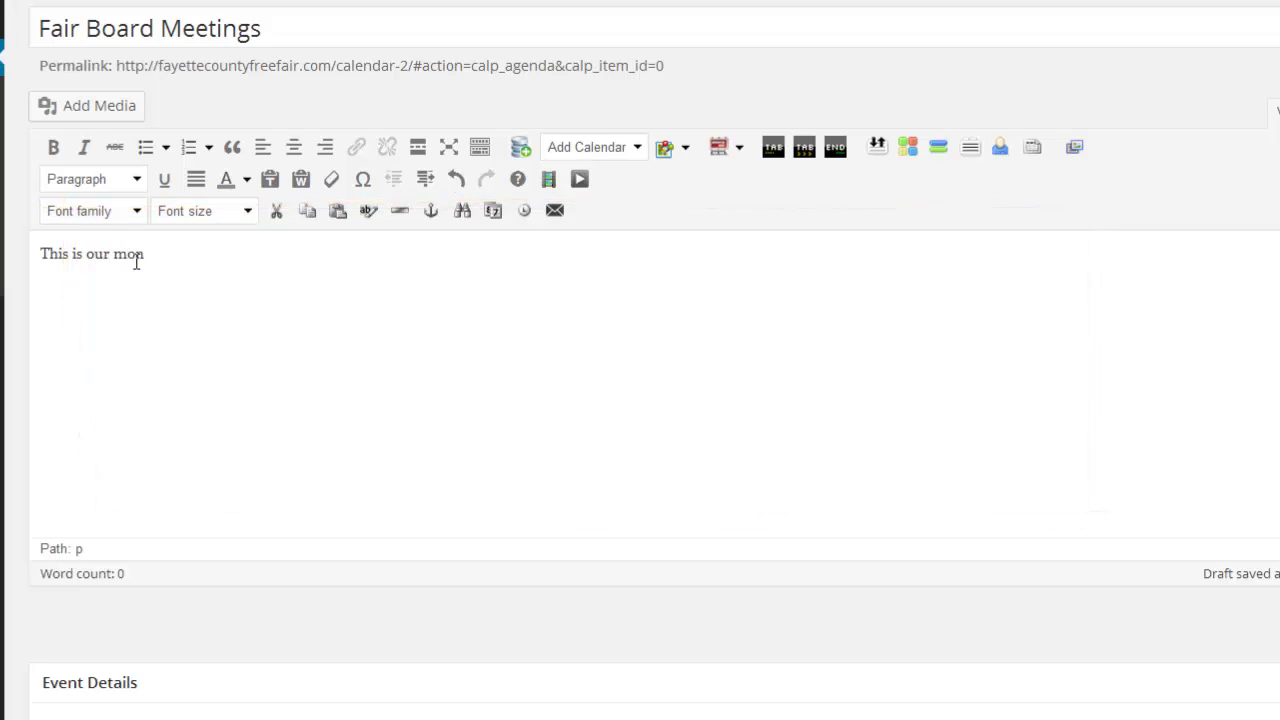
text(thly Far)
key(BackSpace)
text(ir Board Meeting)
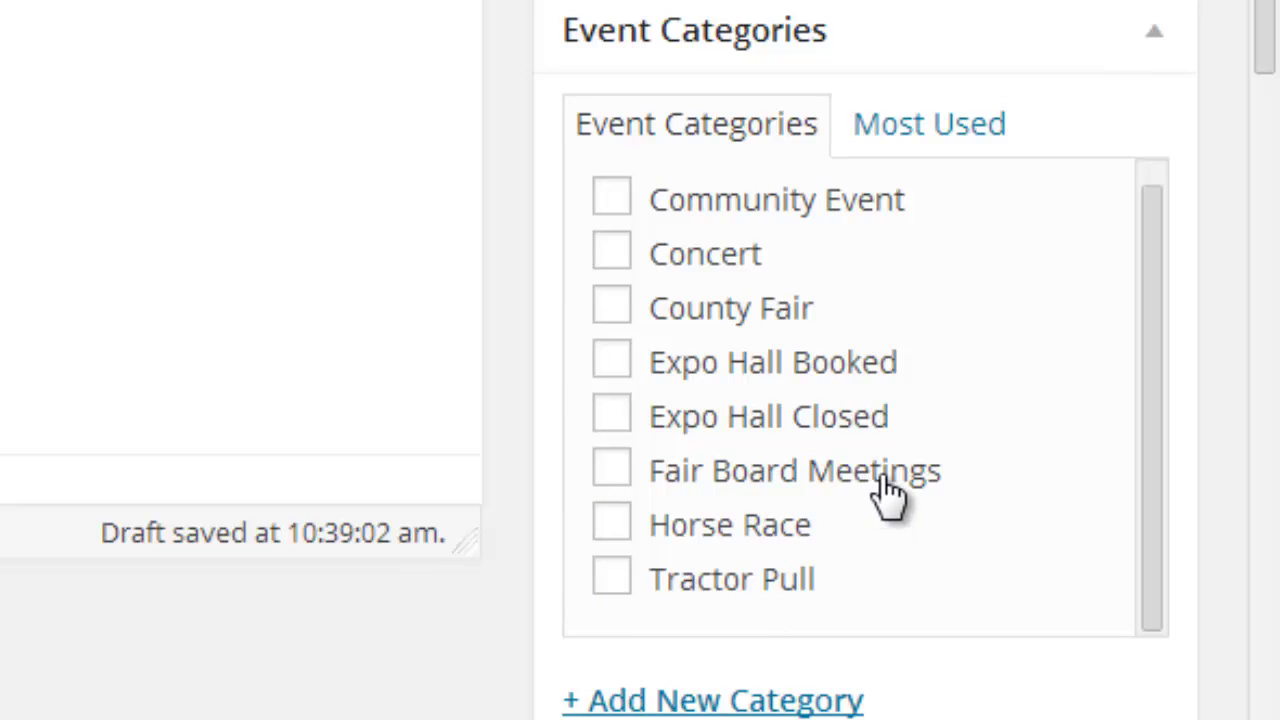
click(613, 472)
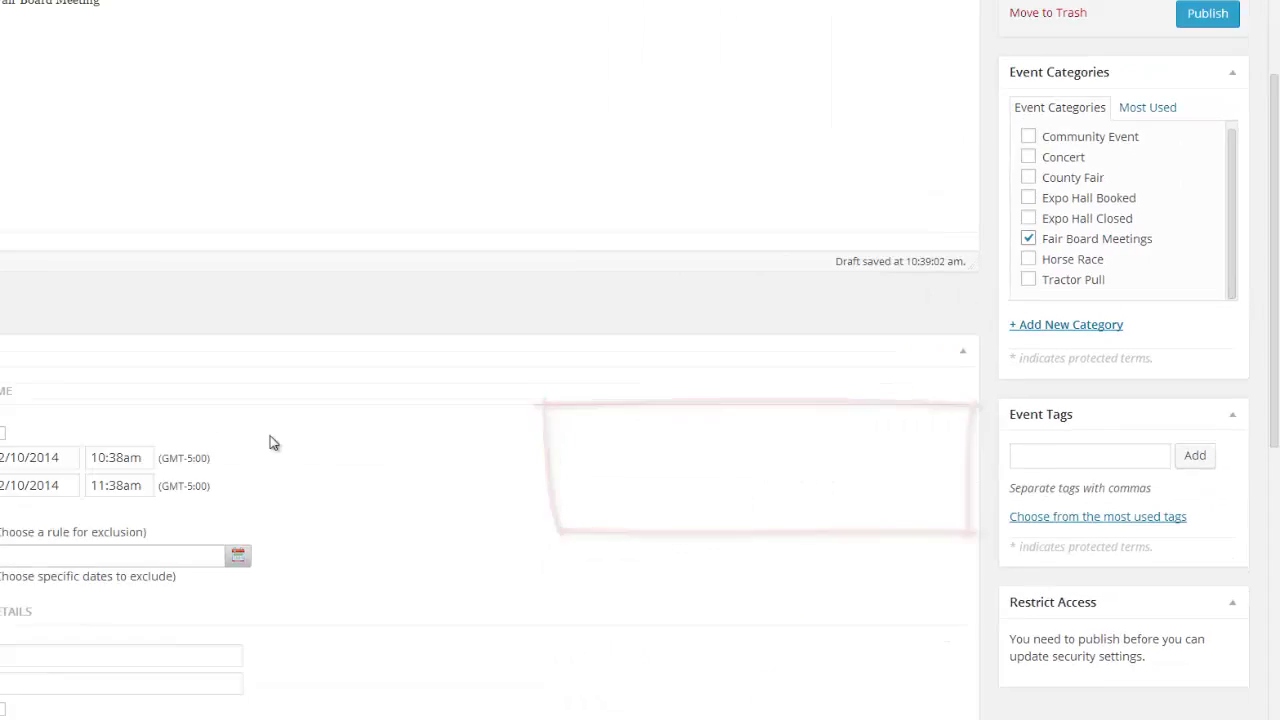
Set the event to start on 2/27/2014 at 6:00pm and end at 7:00pm.
scroll(457, 449, down, 1)
scroll(455, 450, down, 1)
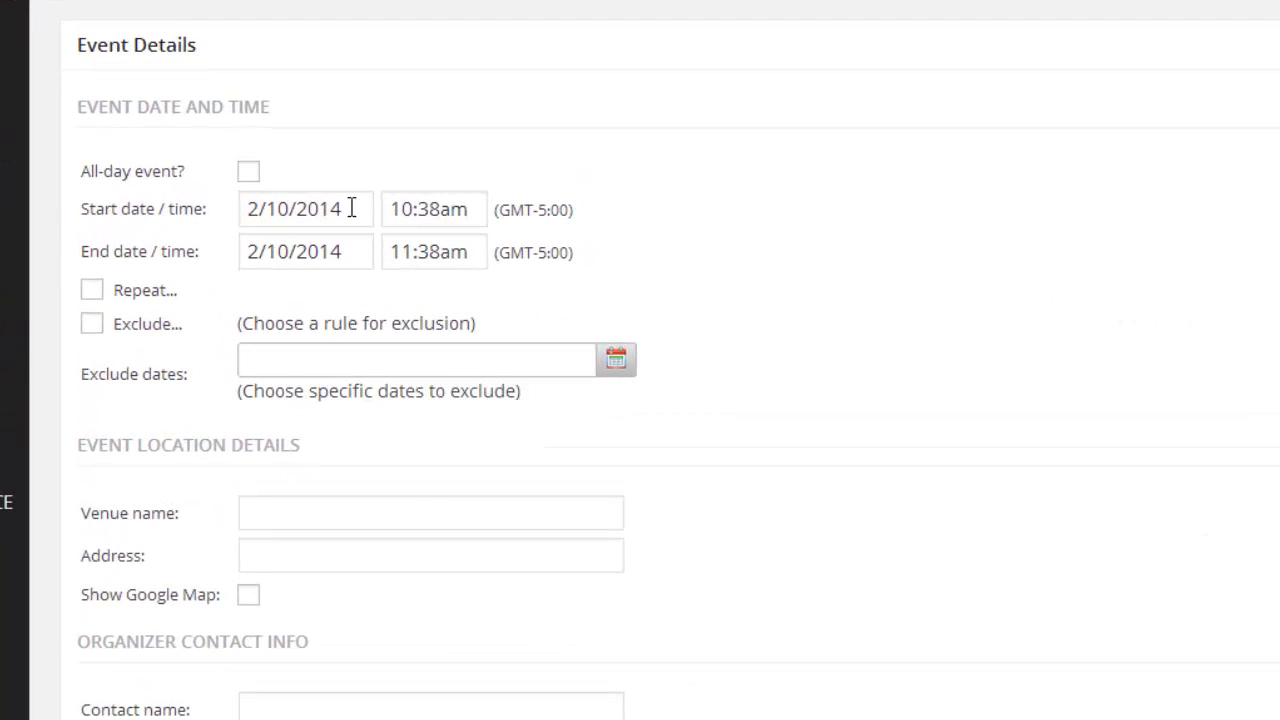
click(351, 208)
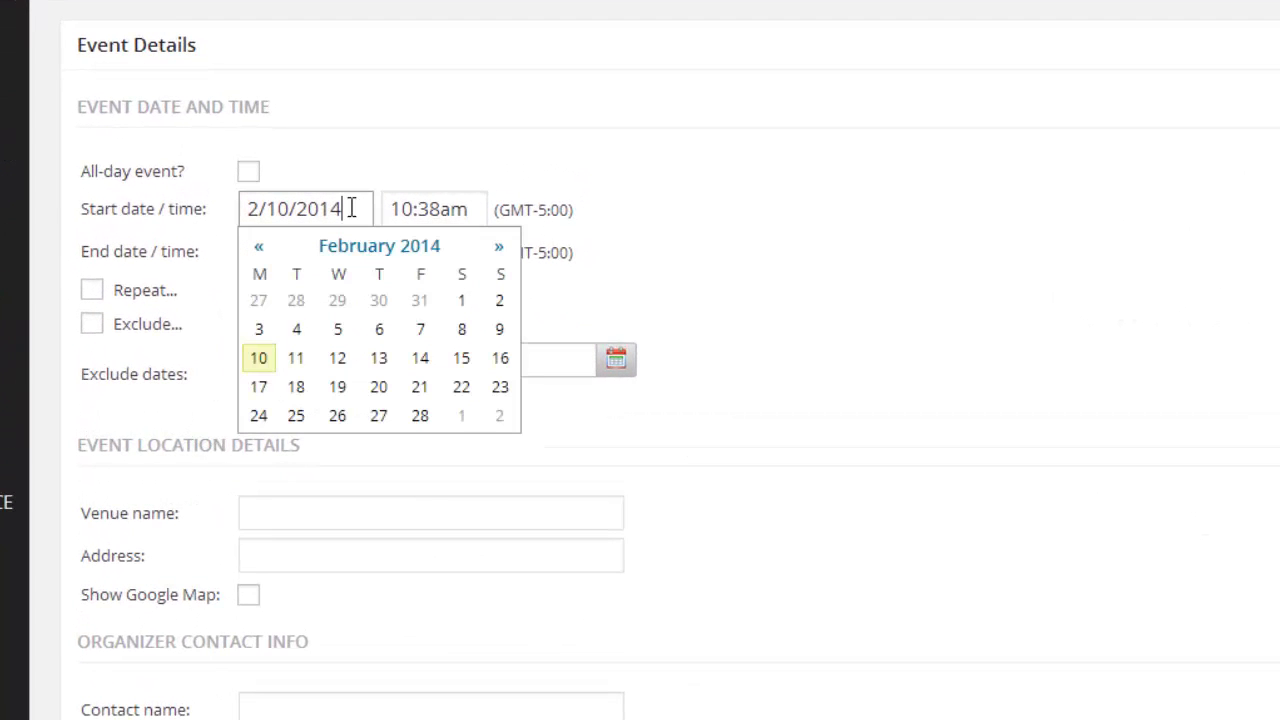
click(380, 416)
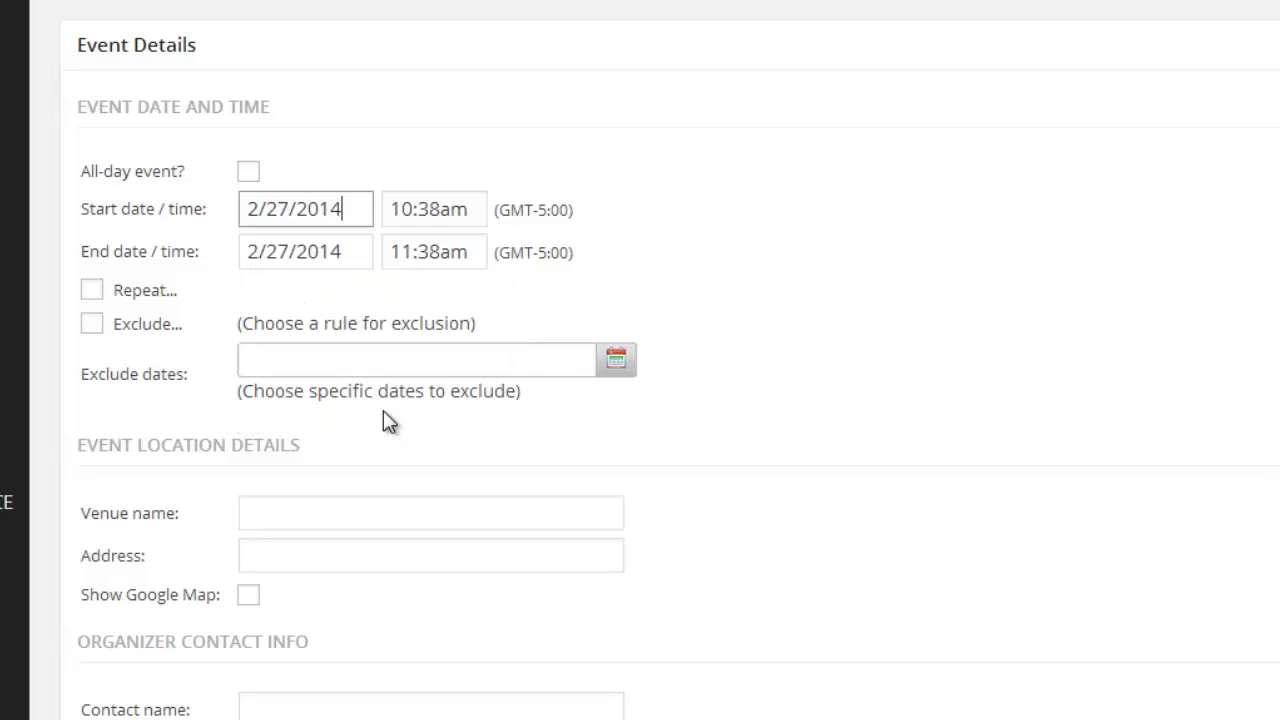
click(478, 212)
drag(522, 307, 527, 364)
click(474, 295)
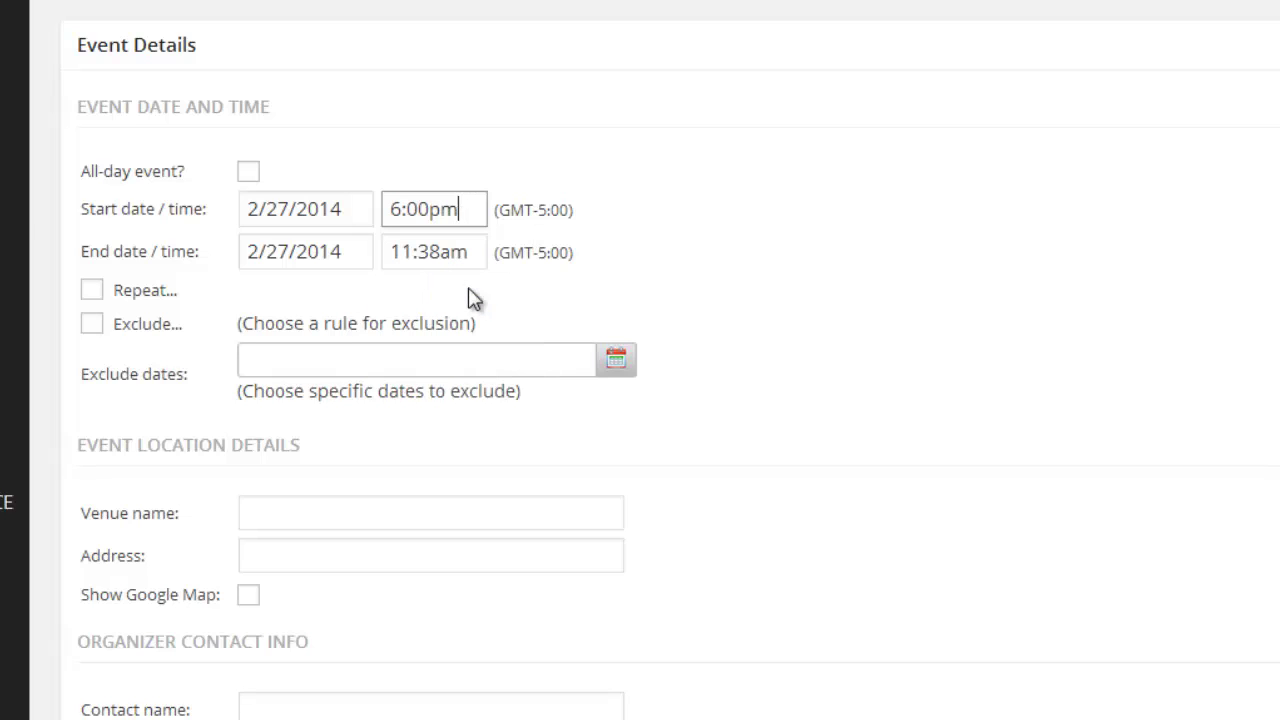
click(471, 253)
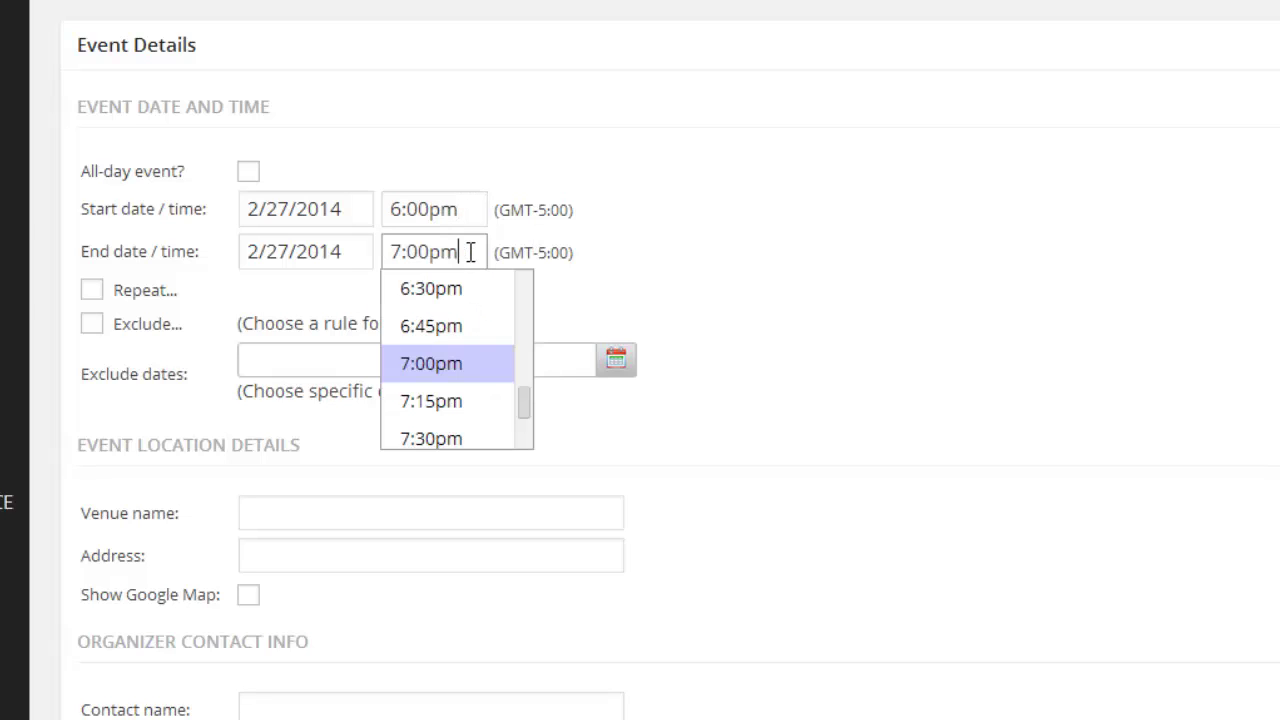
click(500, 365)
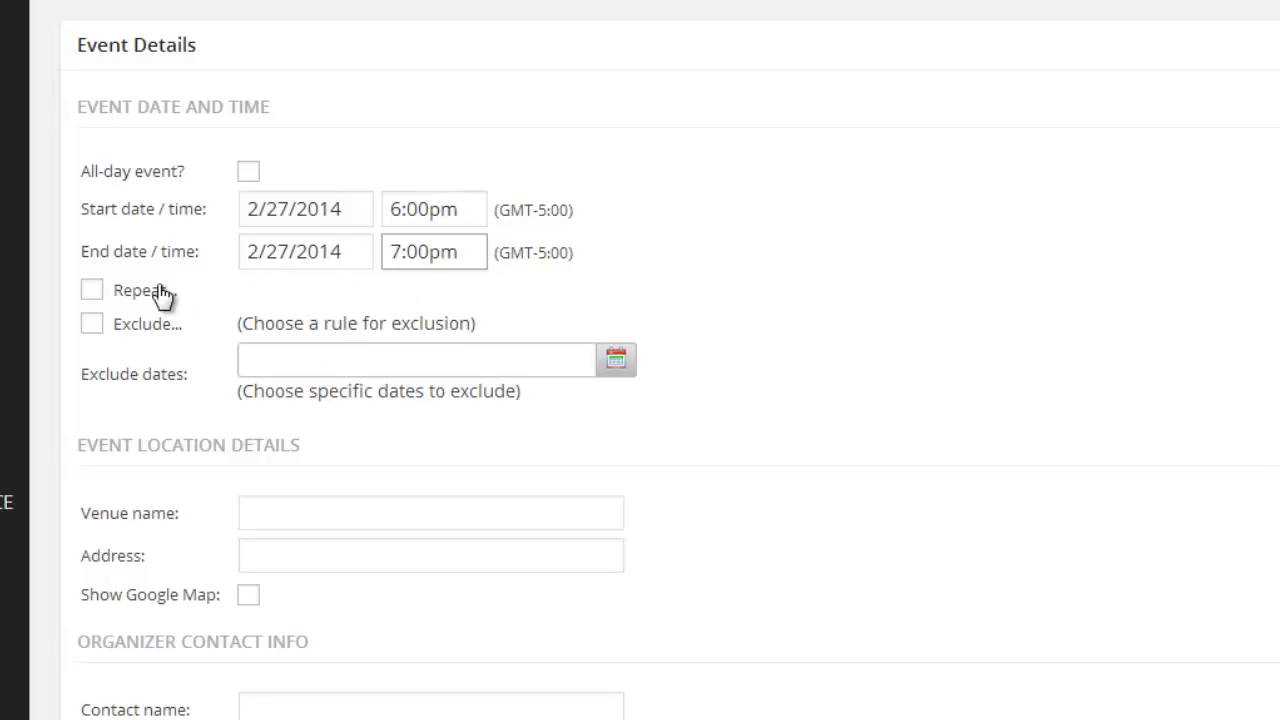
Make the event repeat every month by day of the week, on the 4th Thursday.
click(92, 291)
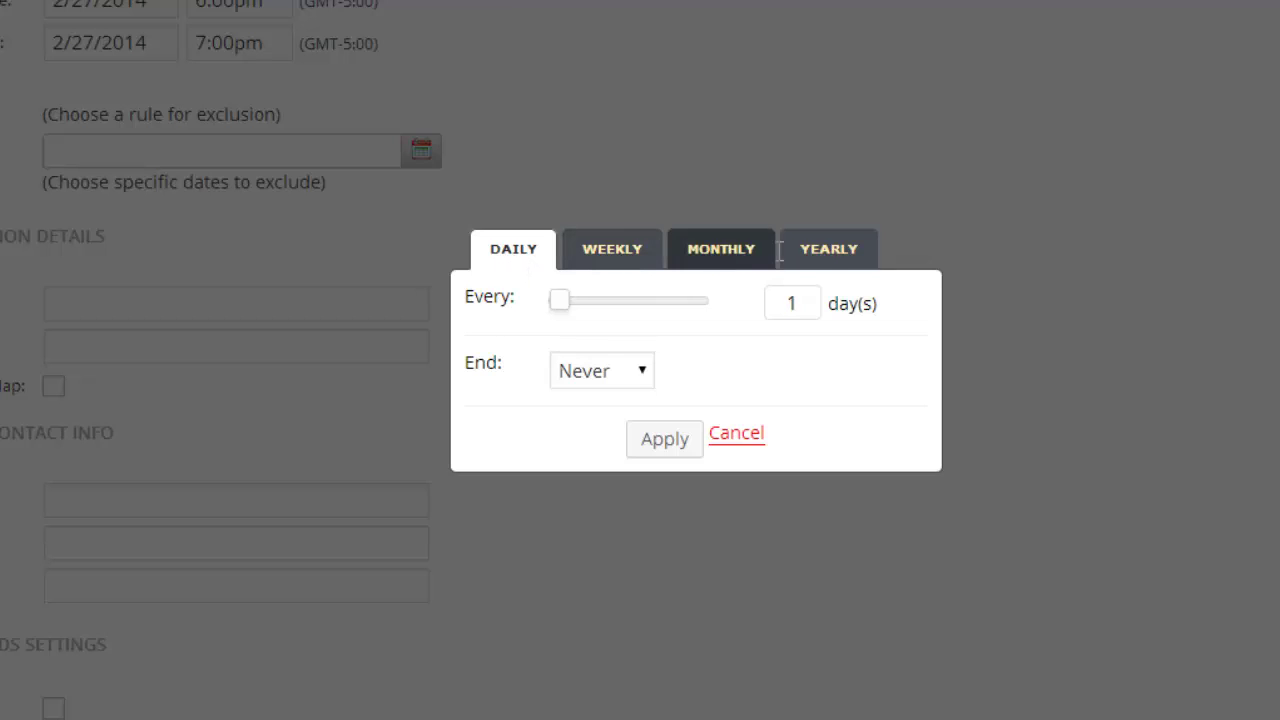
click(729, 255)
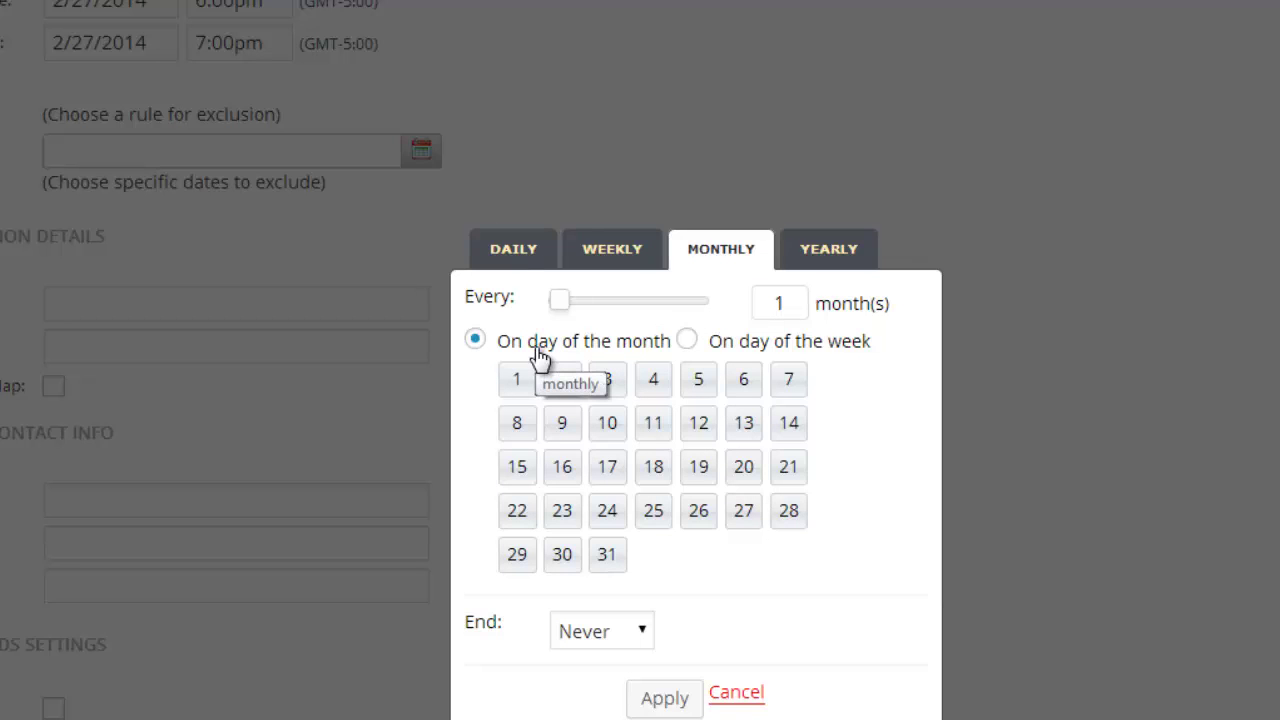
click(688, 342)
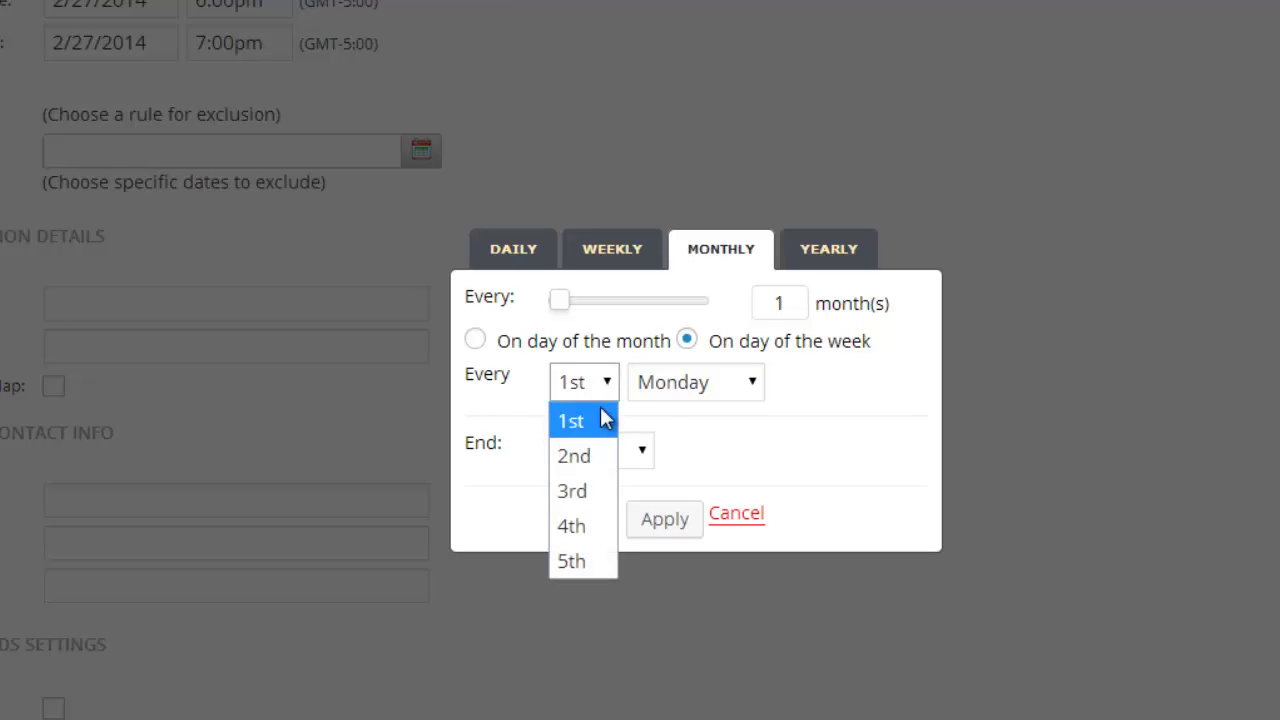
click(595, 527)
click(750, 383)
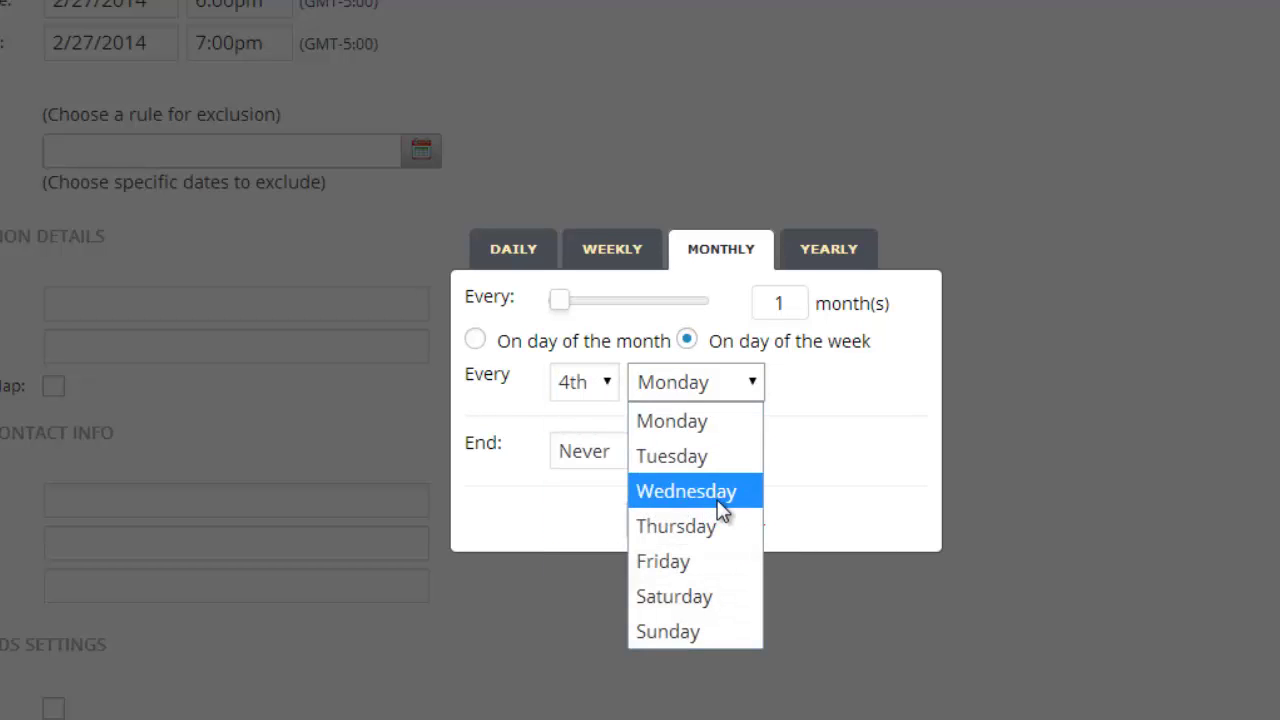
click(703, 536)
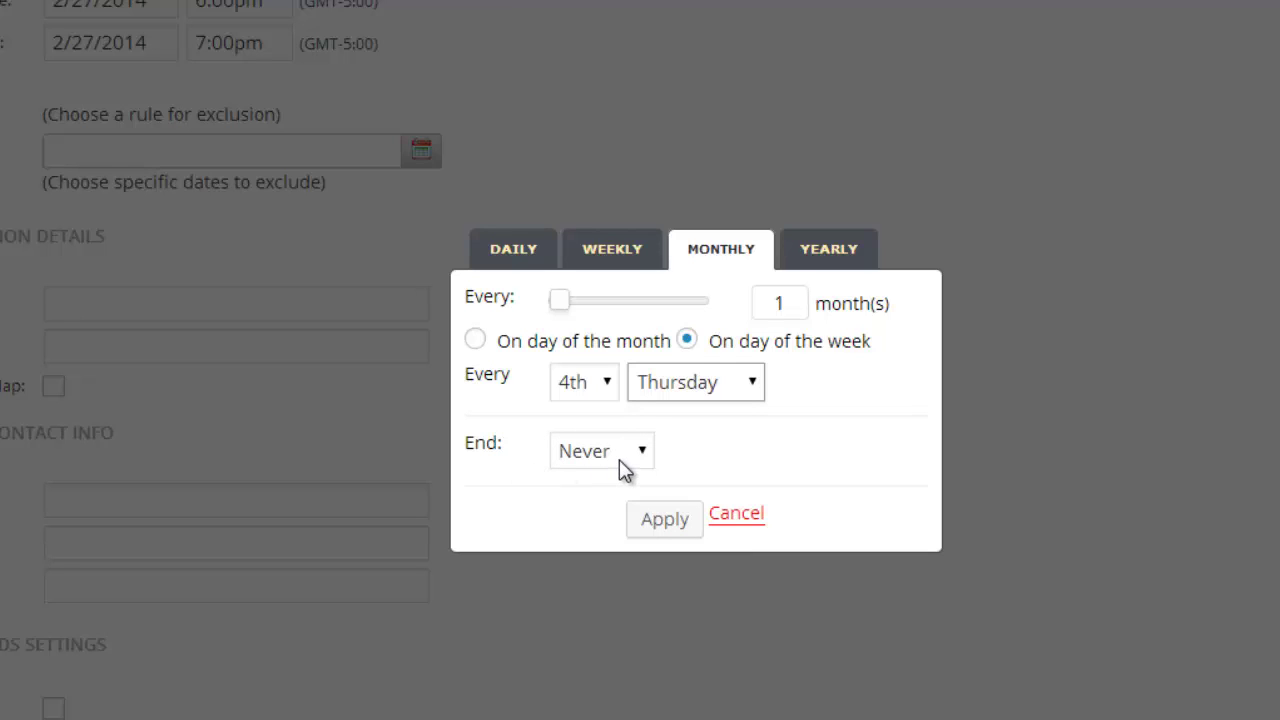
click(663, 520)
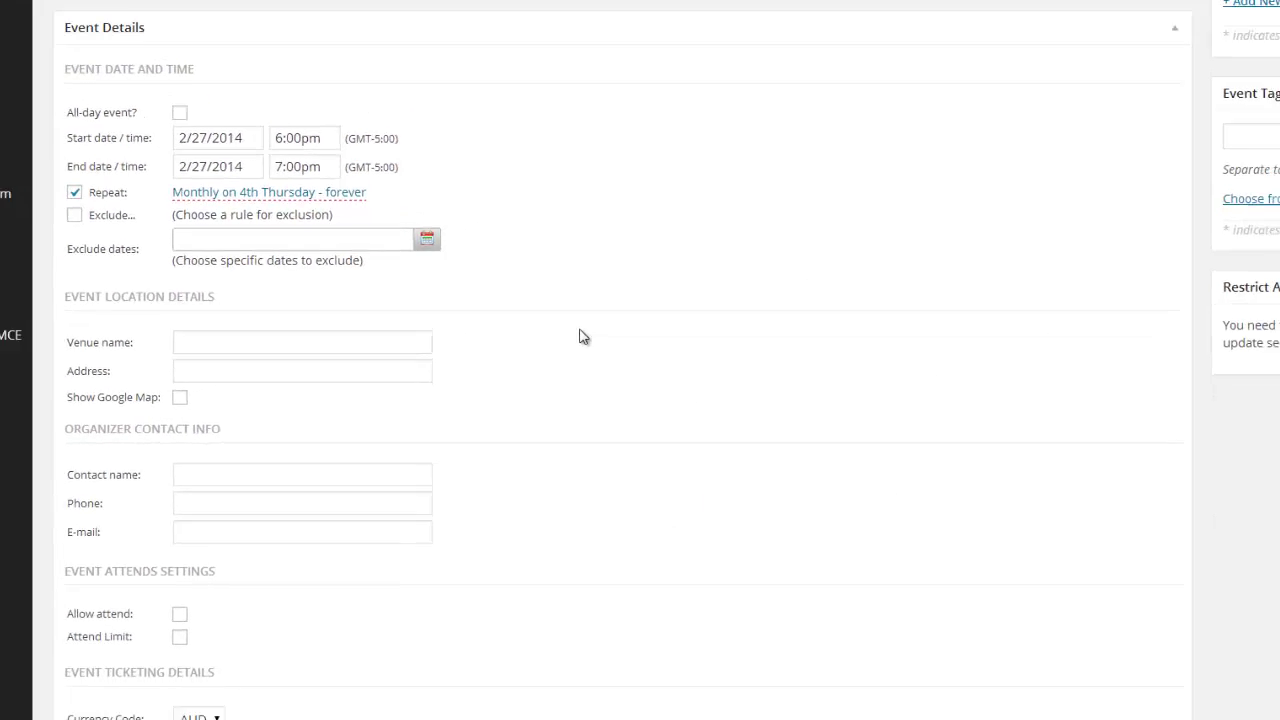
Fill in the event location with the venue name "Expo Hall" and the venue's full street address.
scroll(500, 328, down, 1)
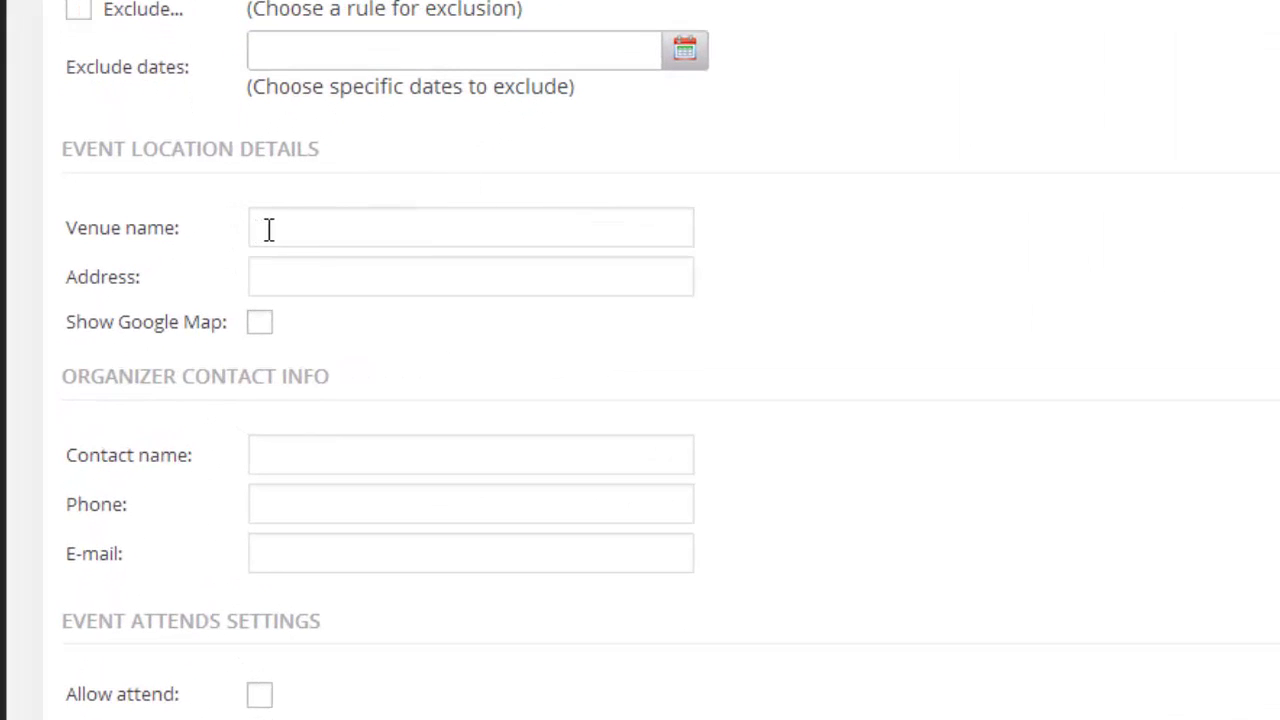
click(263, 229)
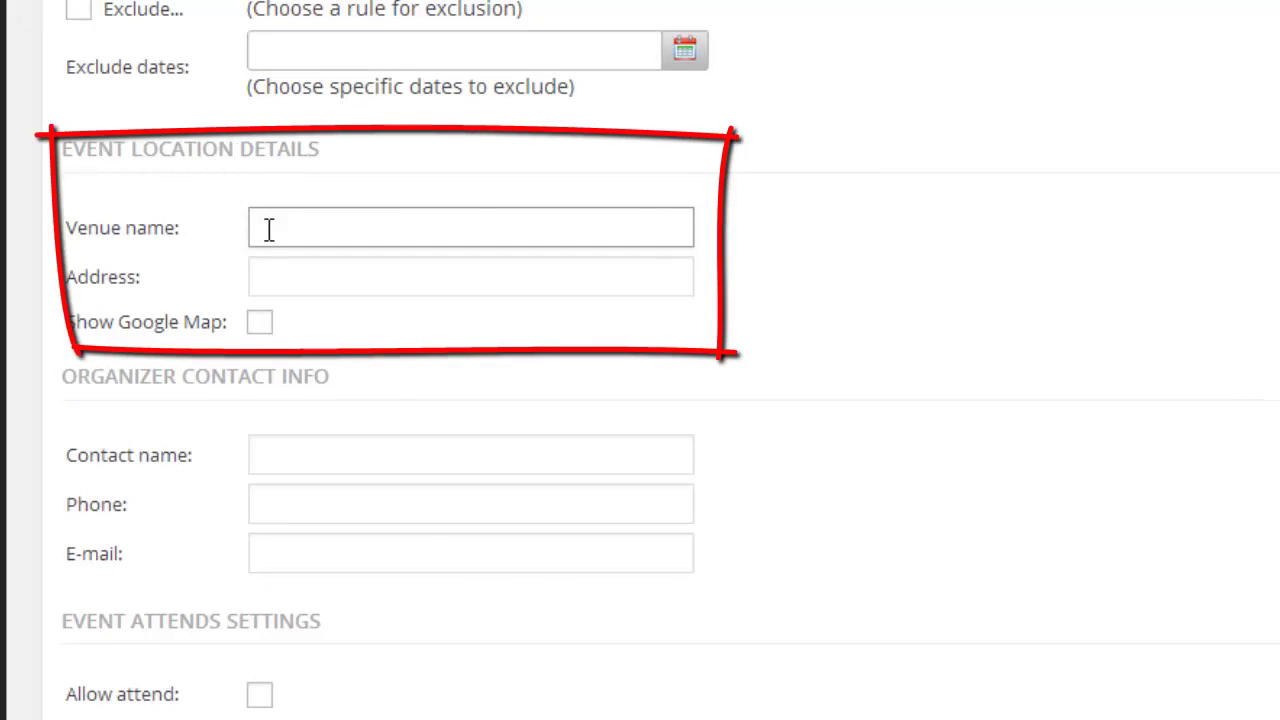
text(Expo )
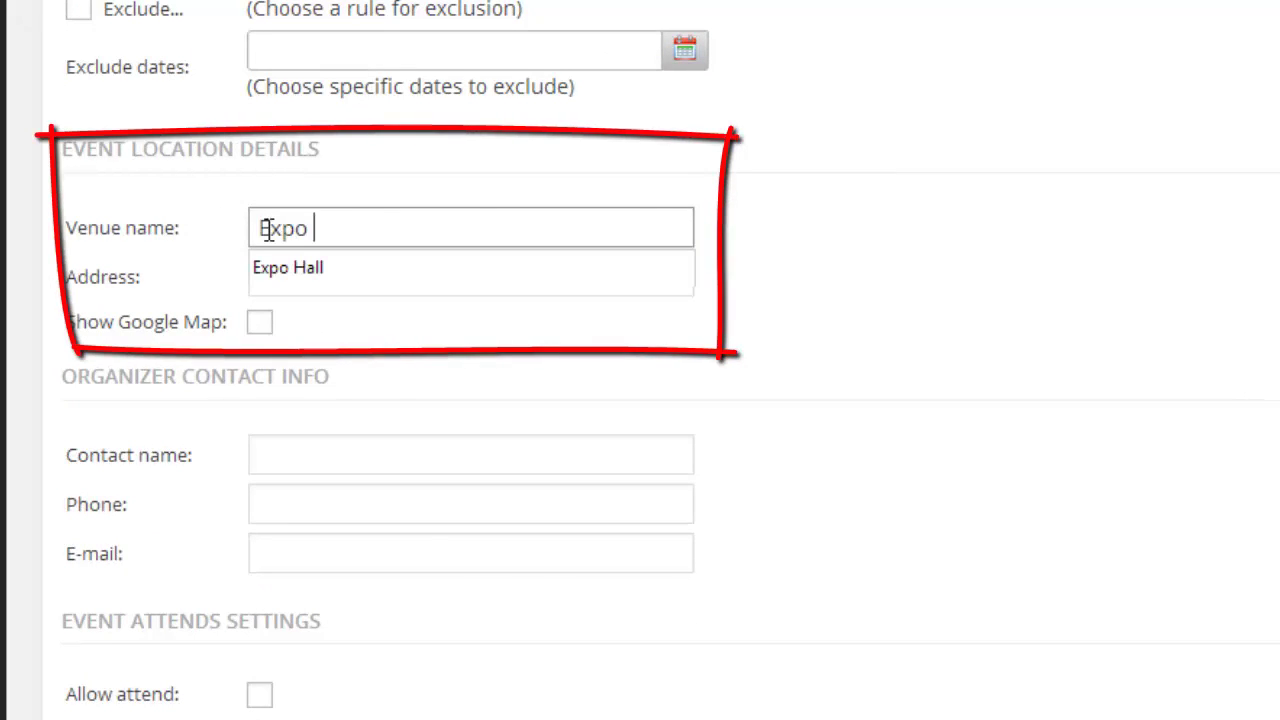
text(Hall)
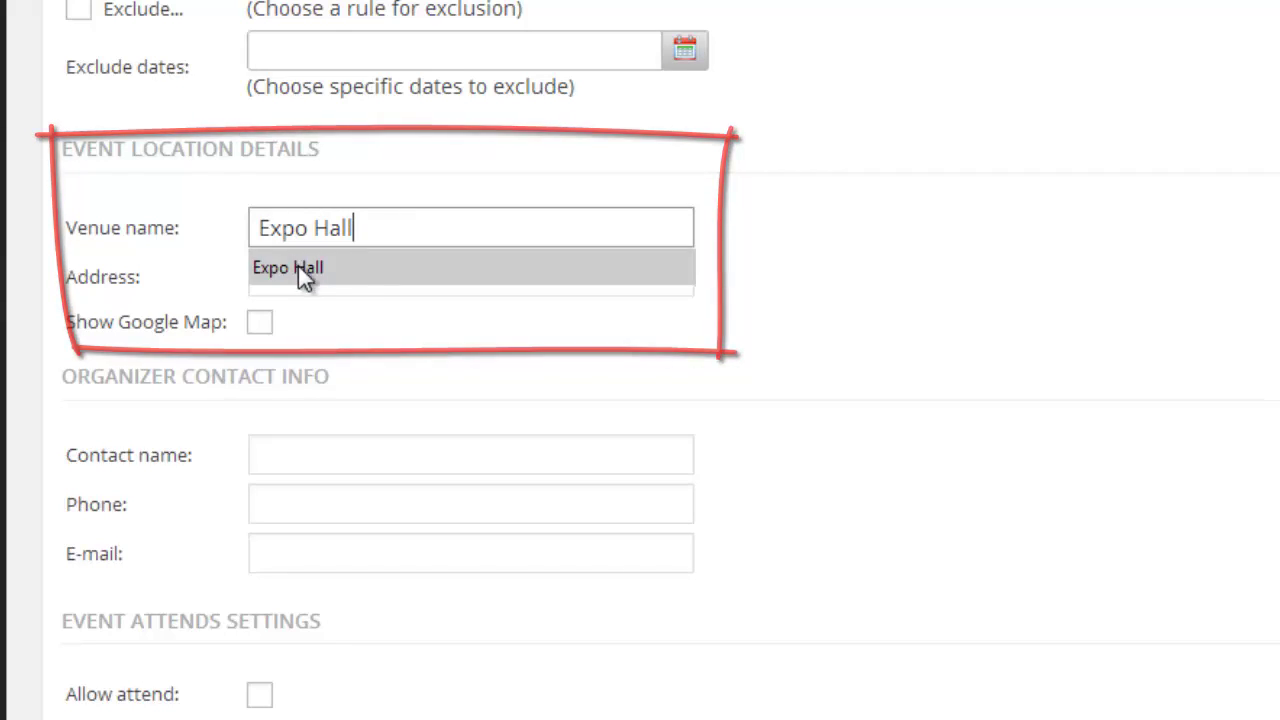
click(366, 274)
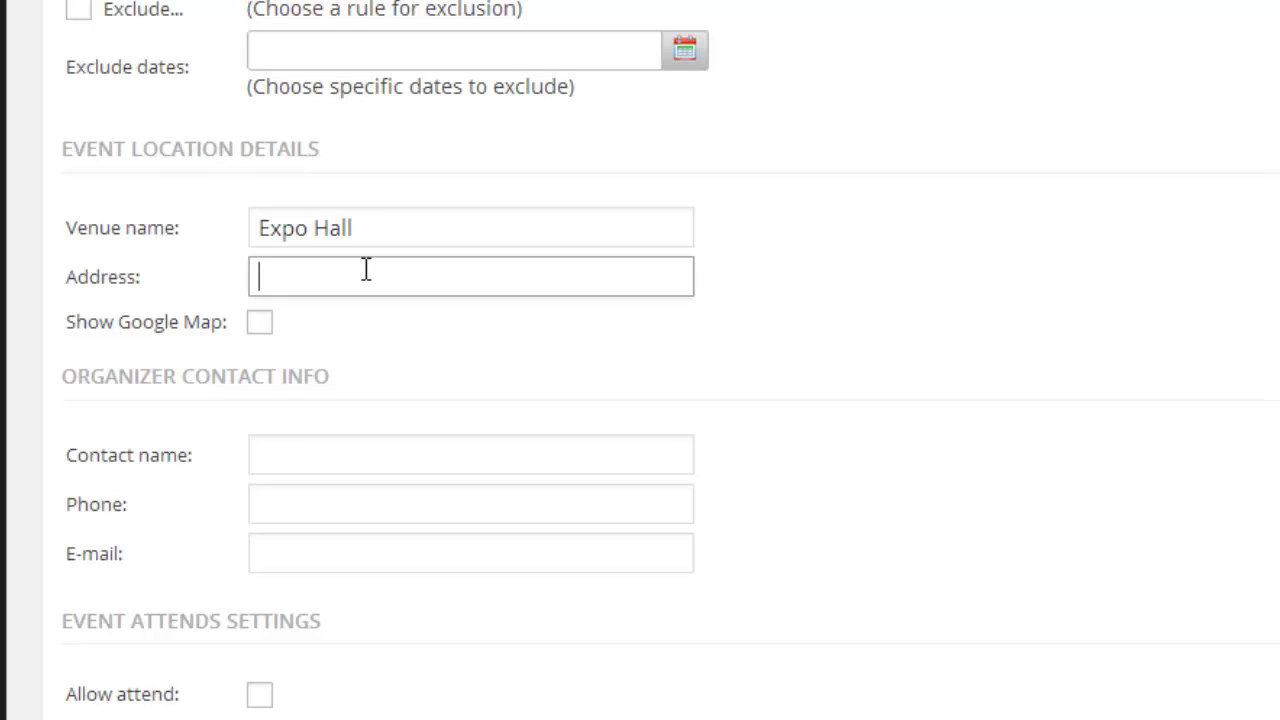
text(2690 North Park Road, Connersville, IN 47331)
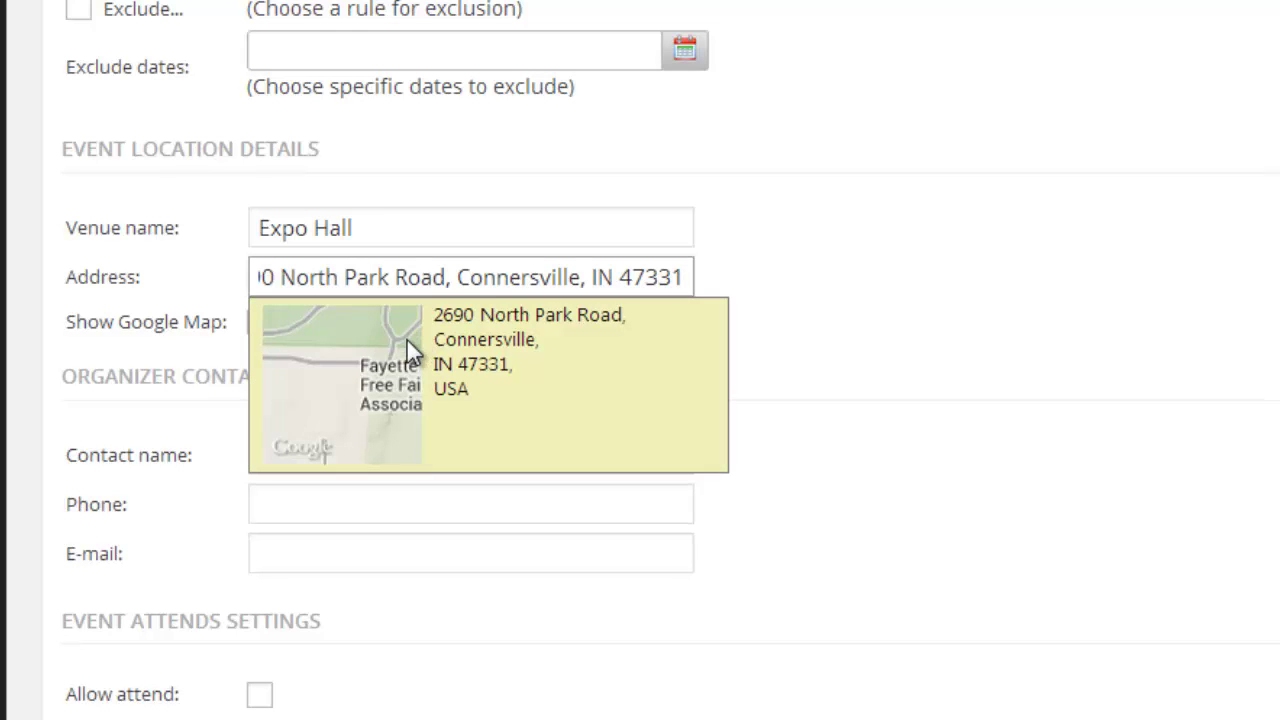
click(134, 354)
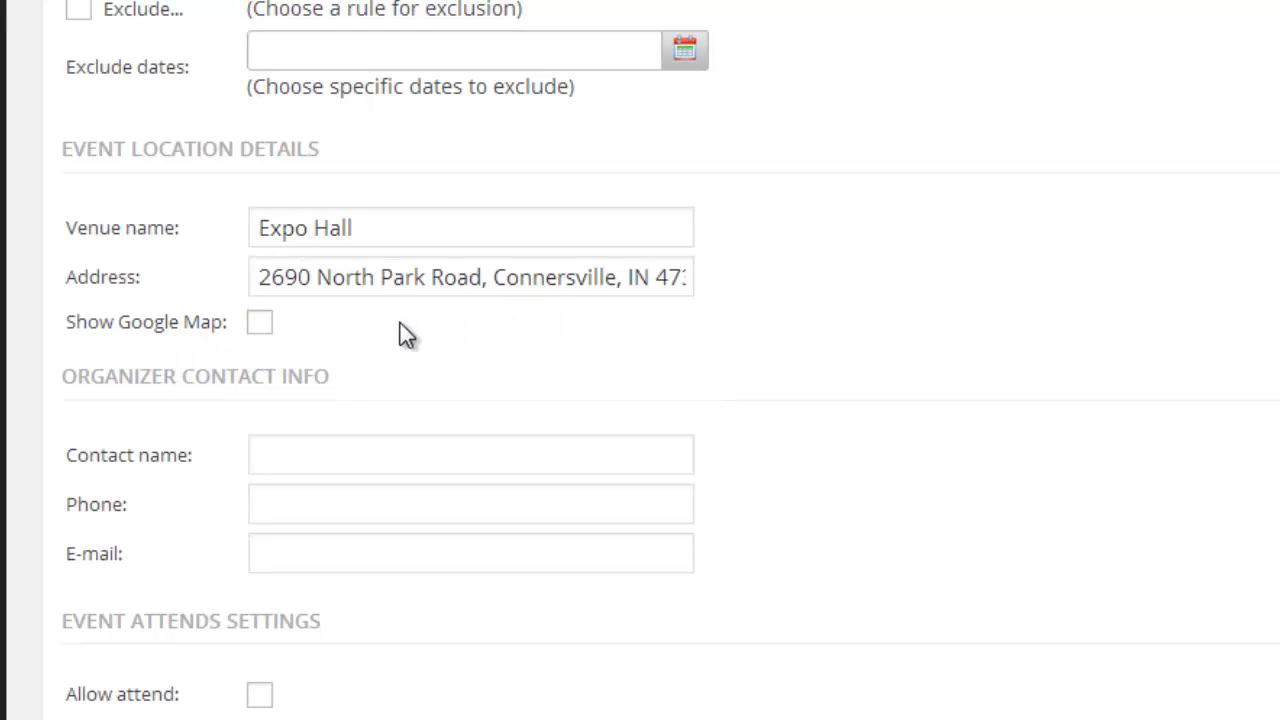
Enable the Google Map for the event location and zoom in on the marked venue.
click(260, 327)
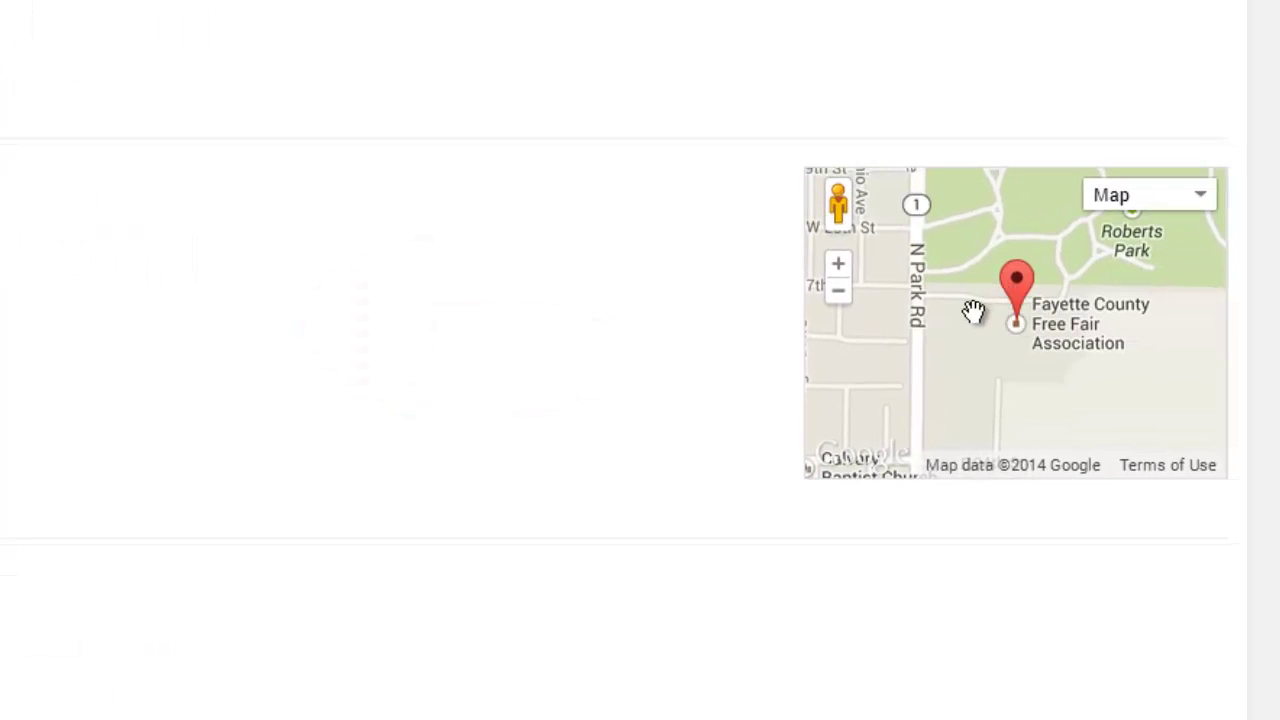
click(841, 266)
click(841, 267)
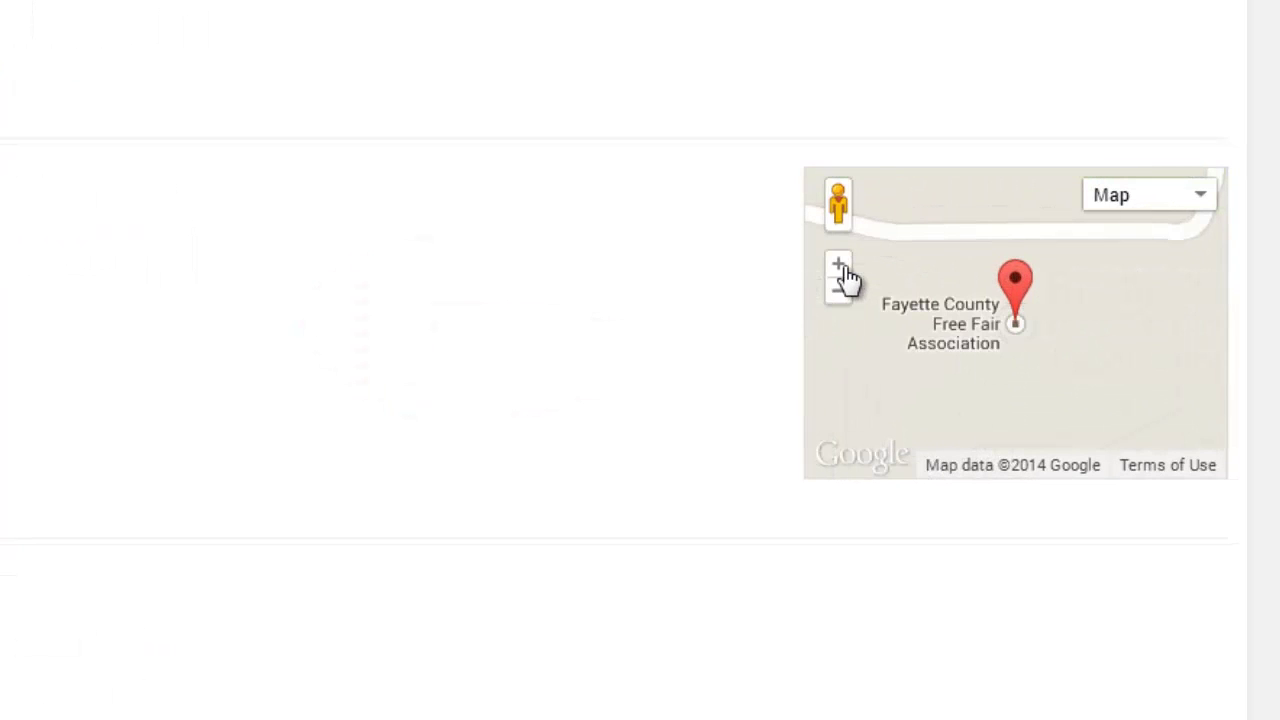
mouse_move(931, 320)
mouse_down()
mouse_move(943, 311)
mouse_move(951, 334)
mouse_up()
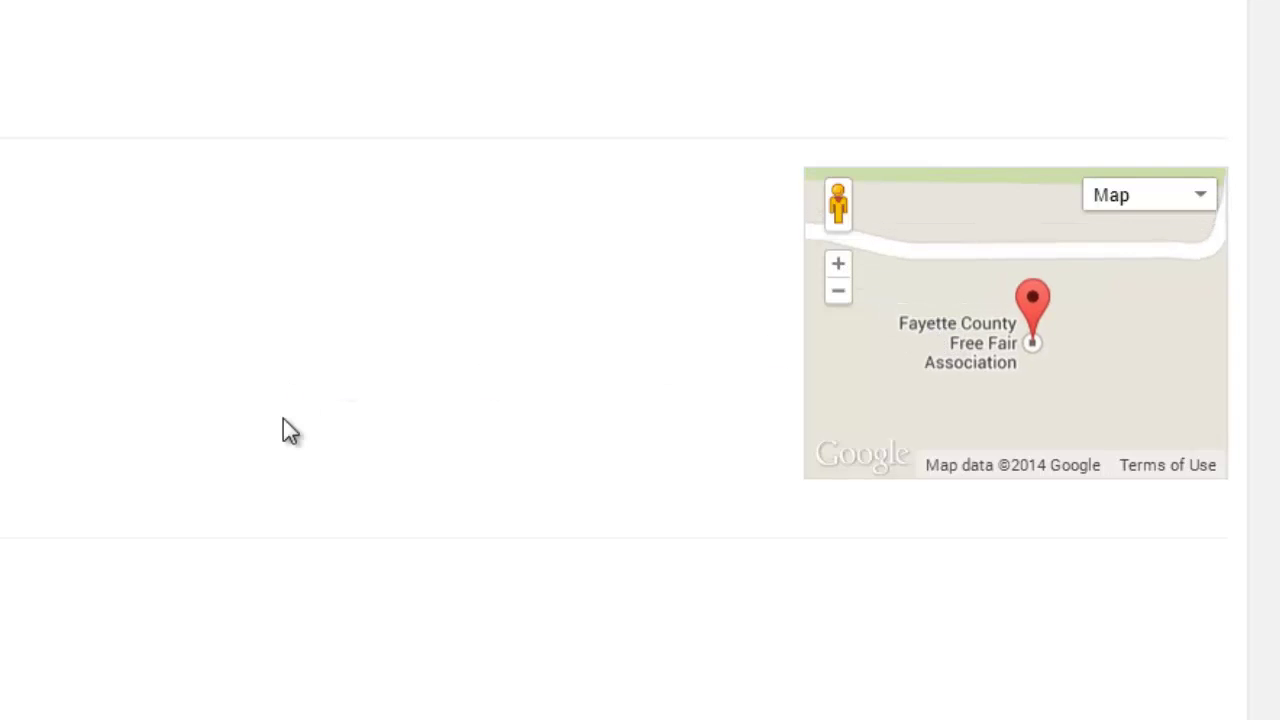
Publish the Fair Board Meetings event.
scroll(283, 431, down, 3)
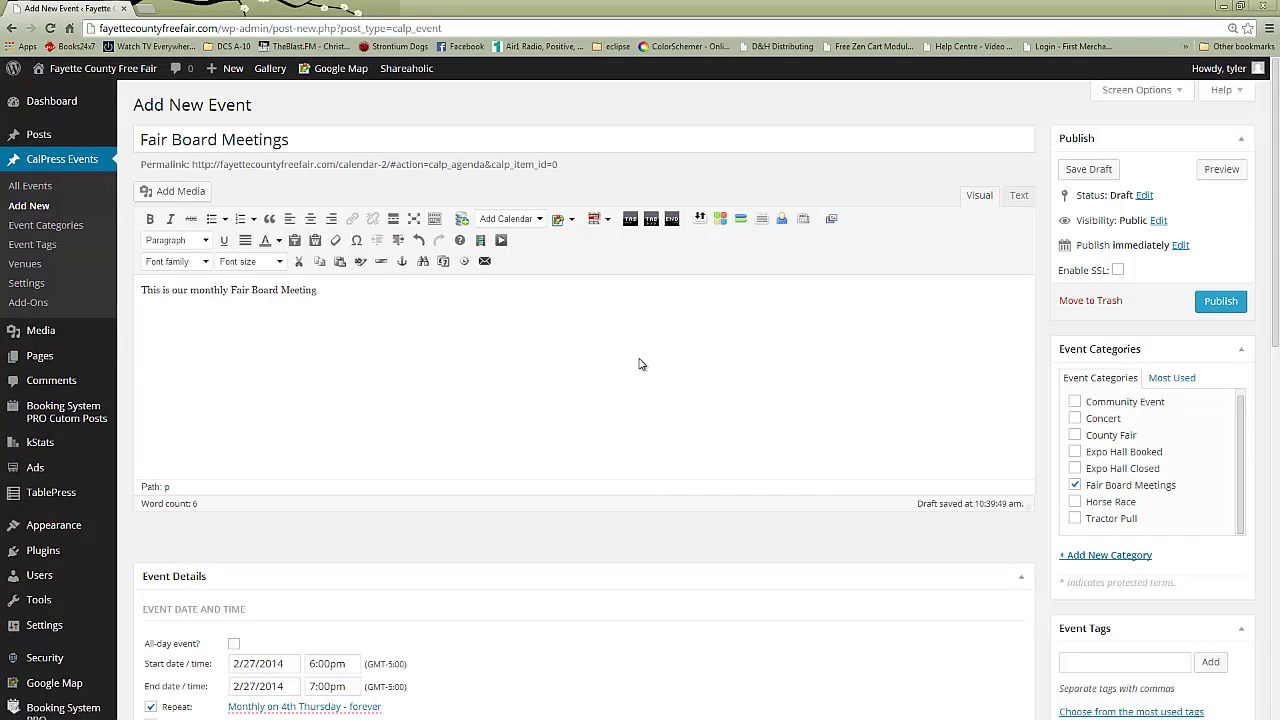
click(1215, 303)
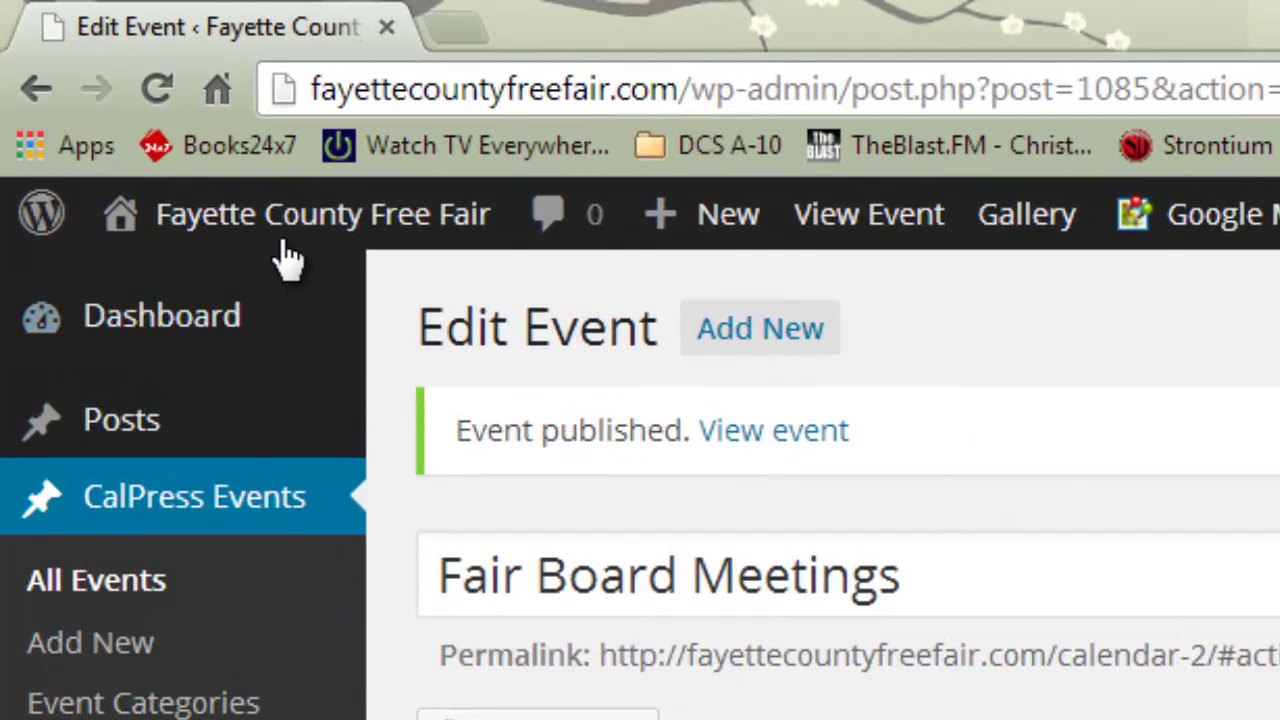
Open the public Fayette County Free Fair website in a new browser tab and switch to it.
mouse_move(263, 232)
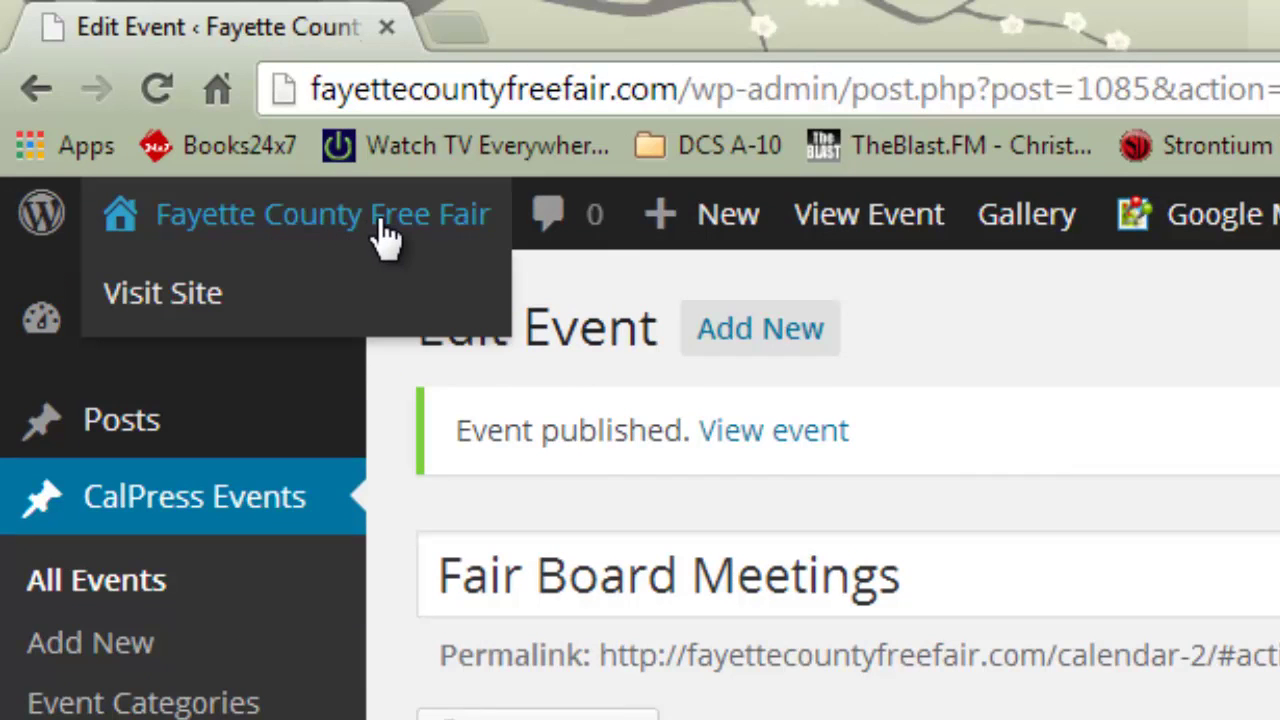
right_click(158, 298)
click(240, 322)
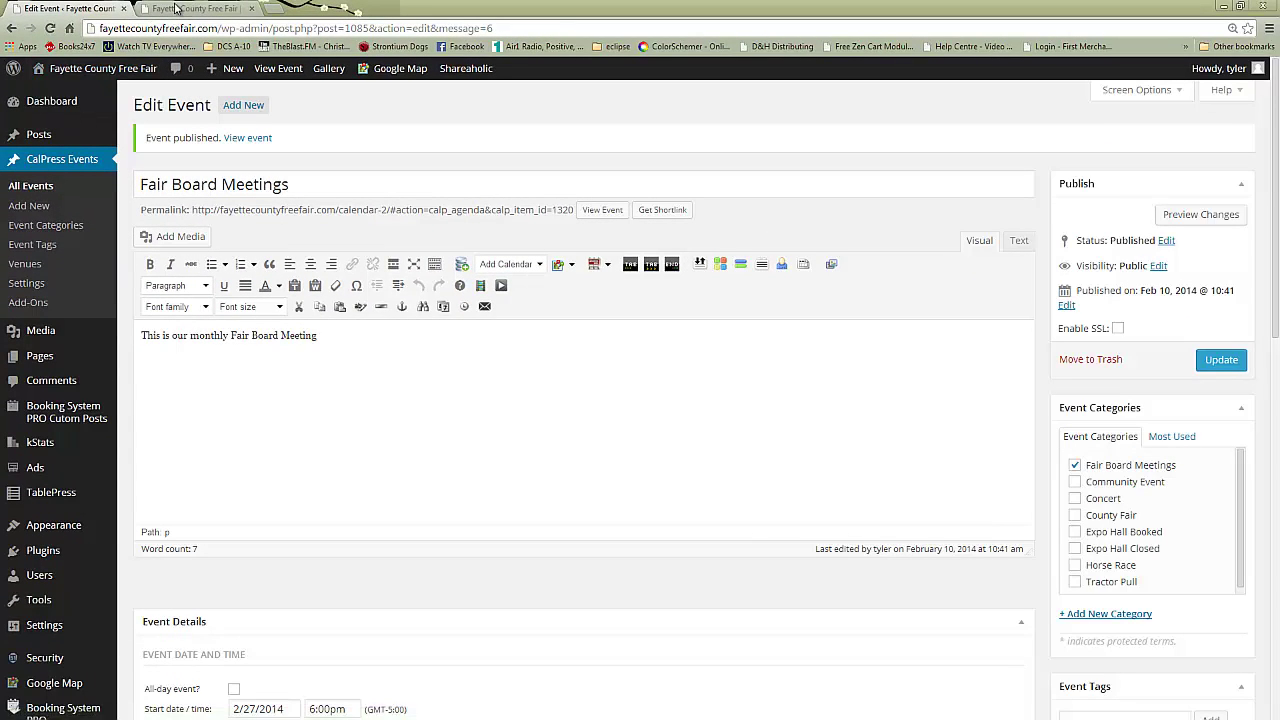
click(176, 8)
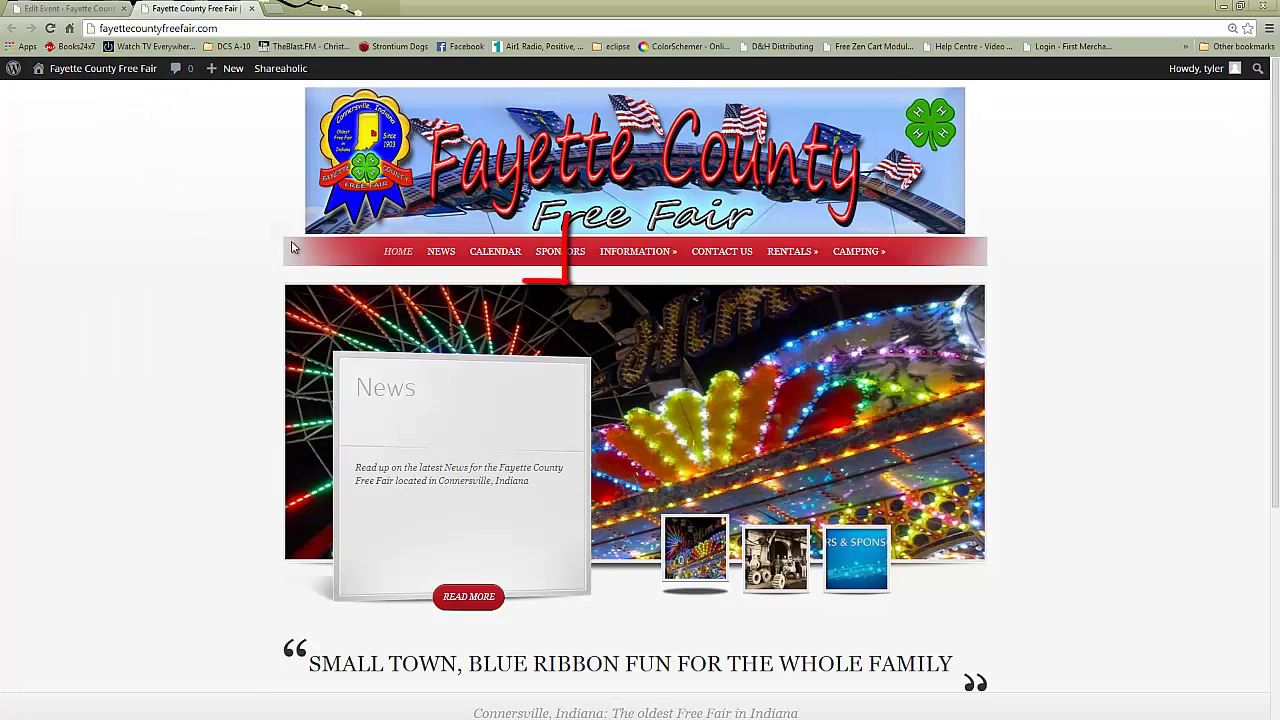
Go to the site's Calendar page and open the full details of the Fair Board Meetings event on February 27.
click(482, 255)
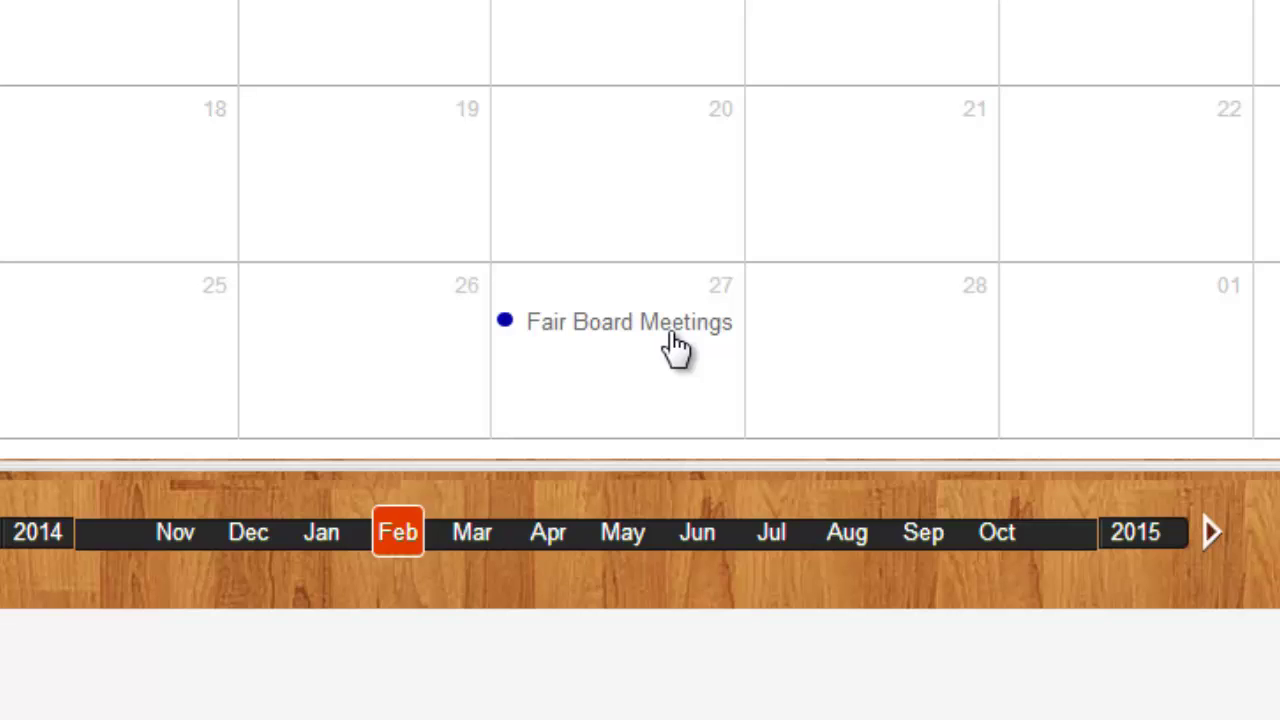
mouse_move(676, 345)
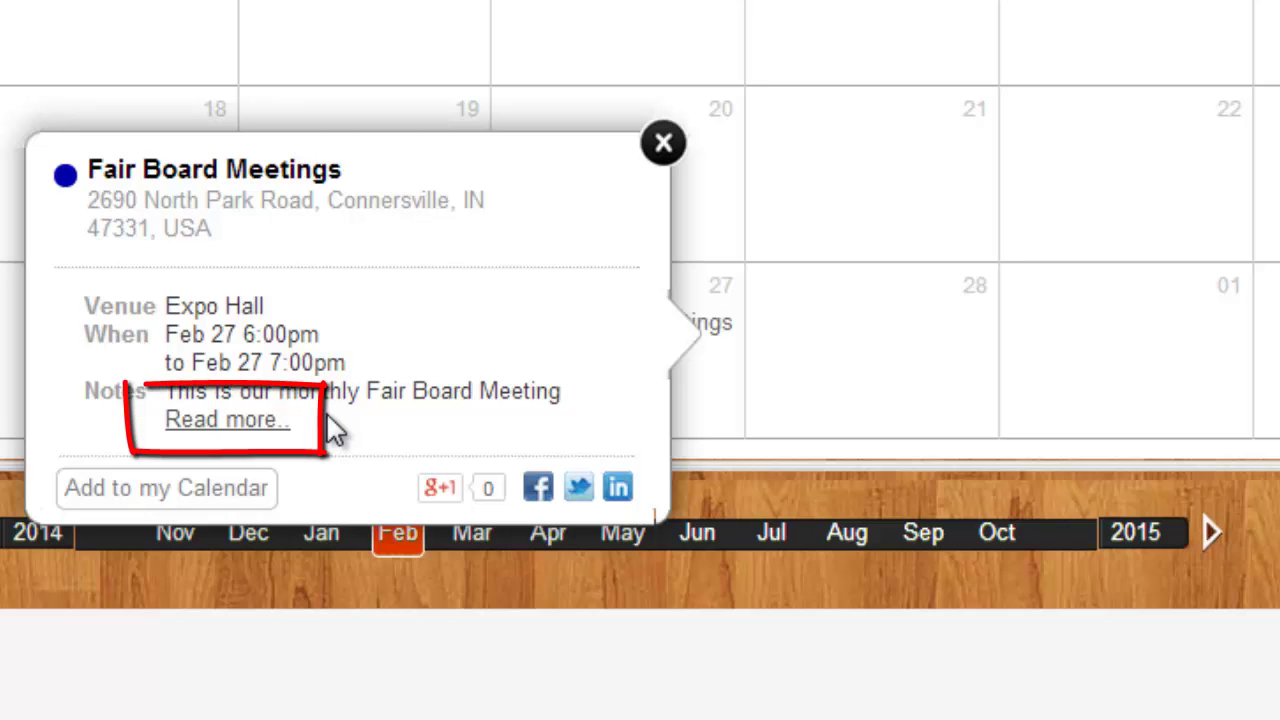
click(258, 424)
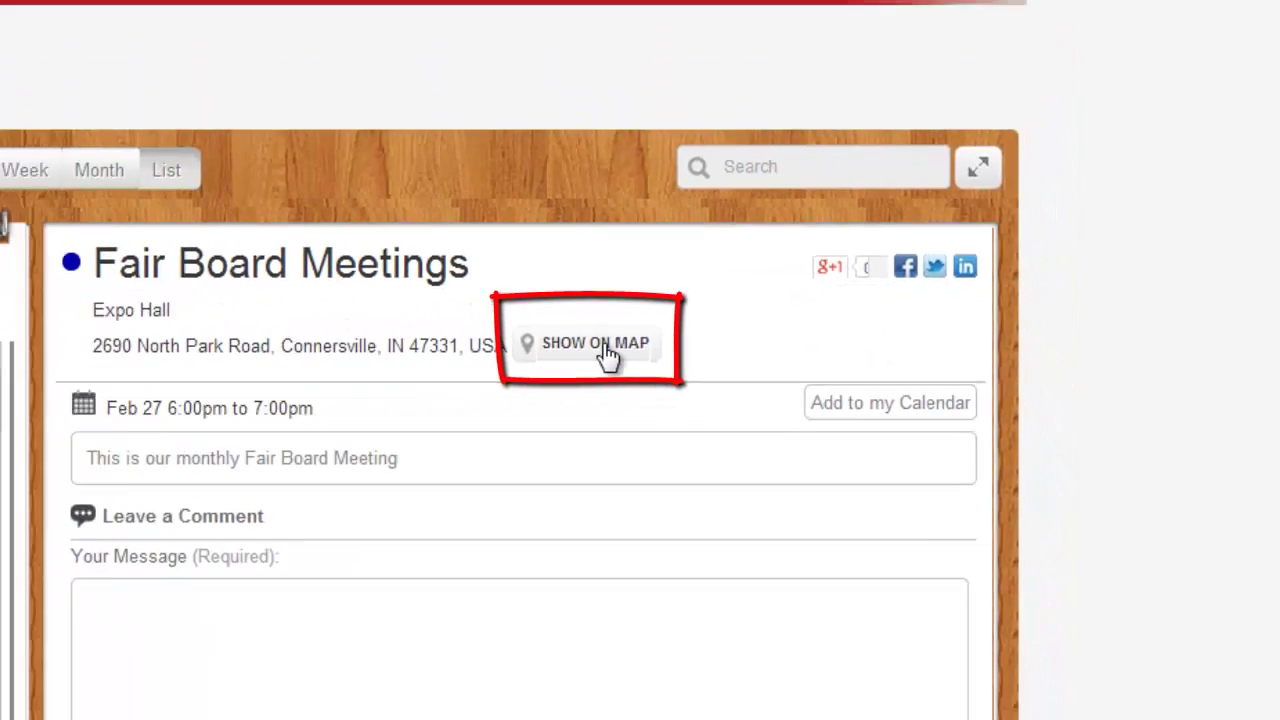
Show the event's venue in Google Maps and examine the area around Roberts Park up close.
click(608, 352)
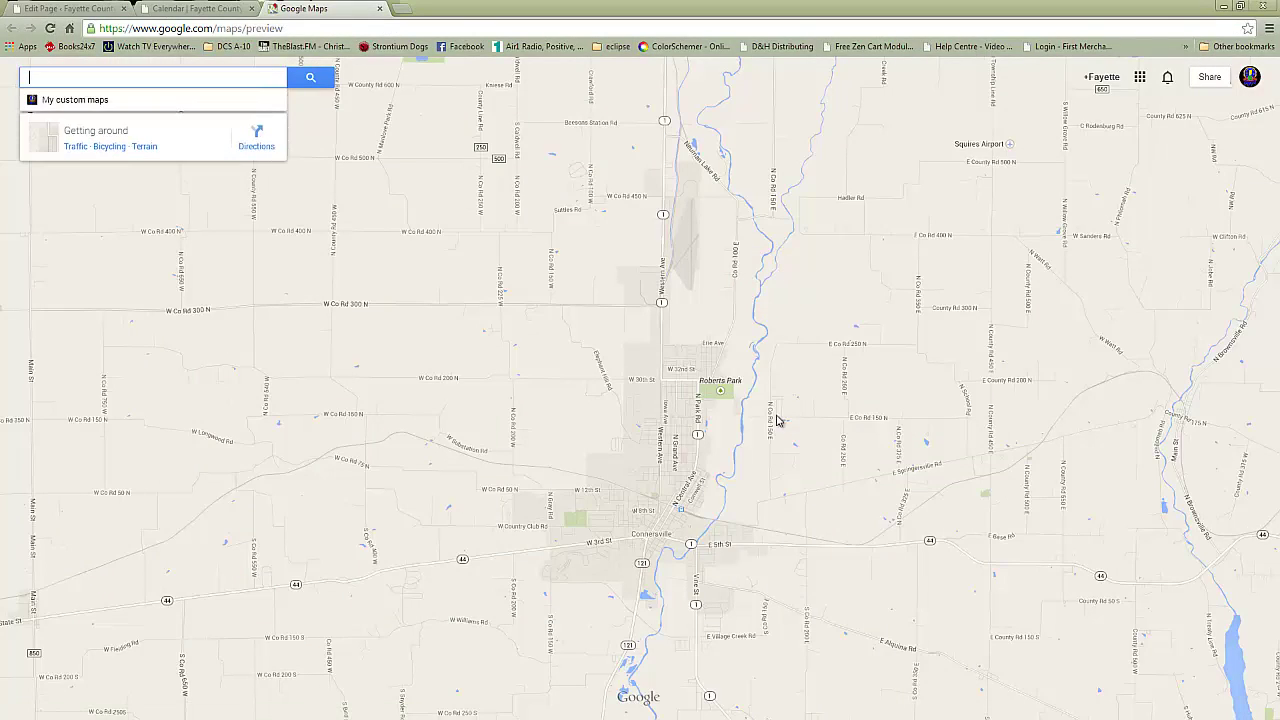
scroll(730, 430, up, 2)
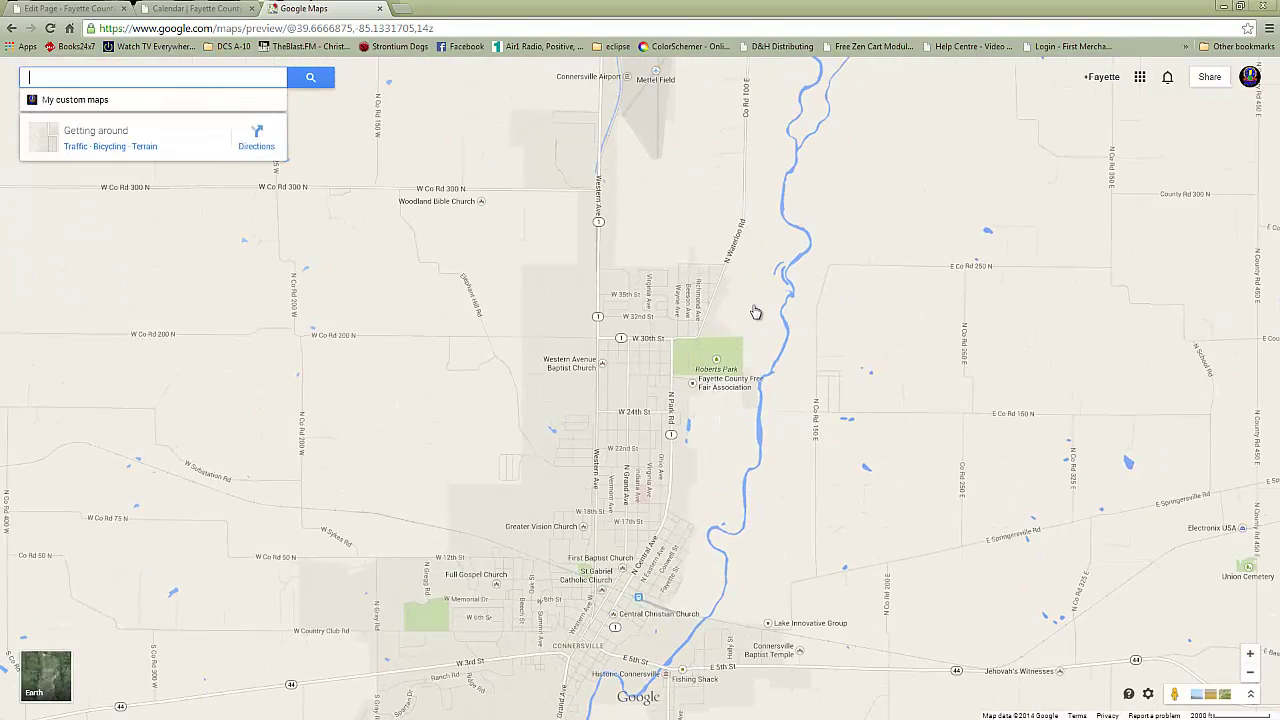
scroll(757, 311, up, 1)
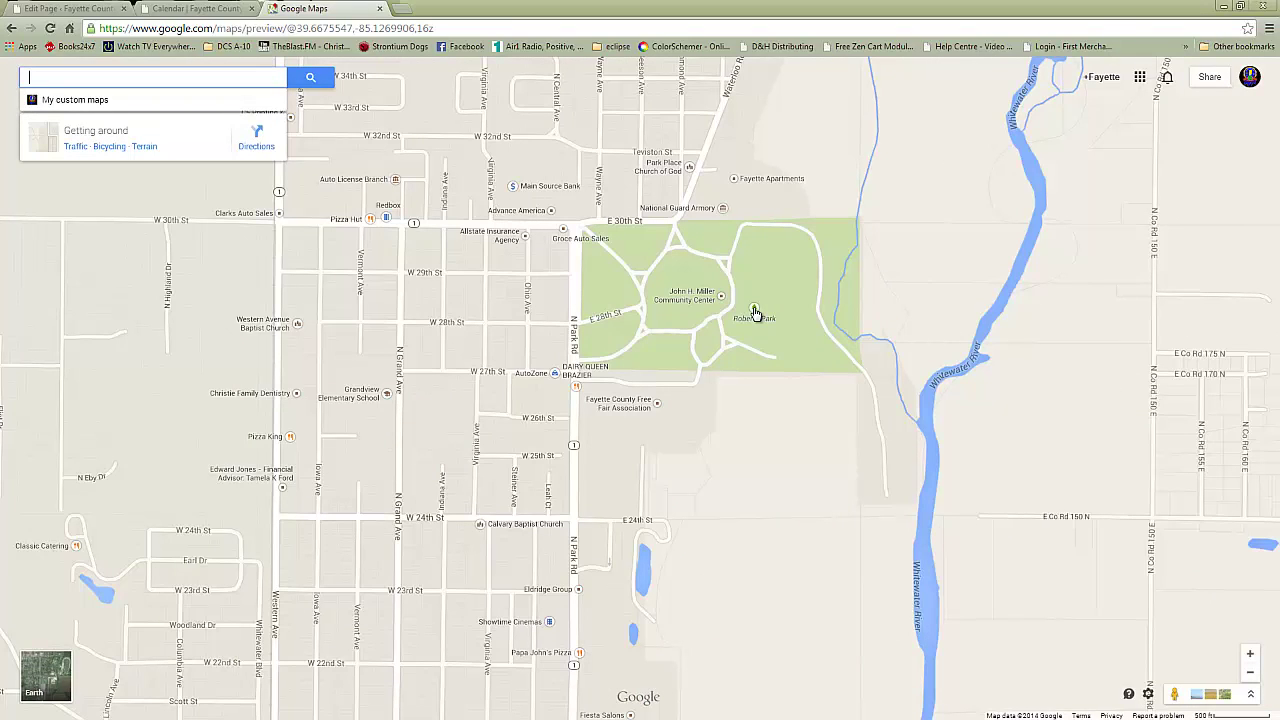
click(755, 313)
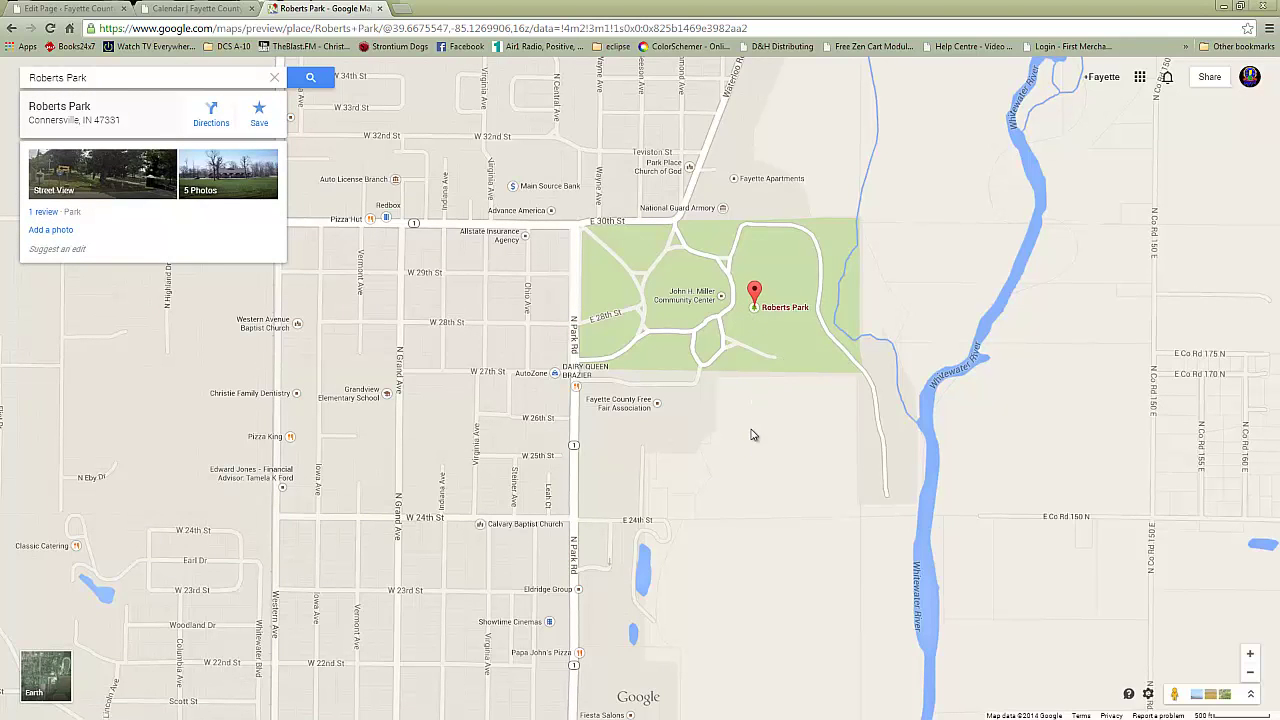
scroll(749, 426, up, 1)
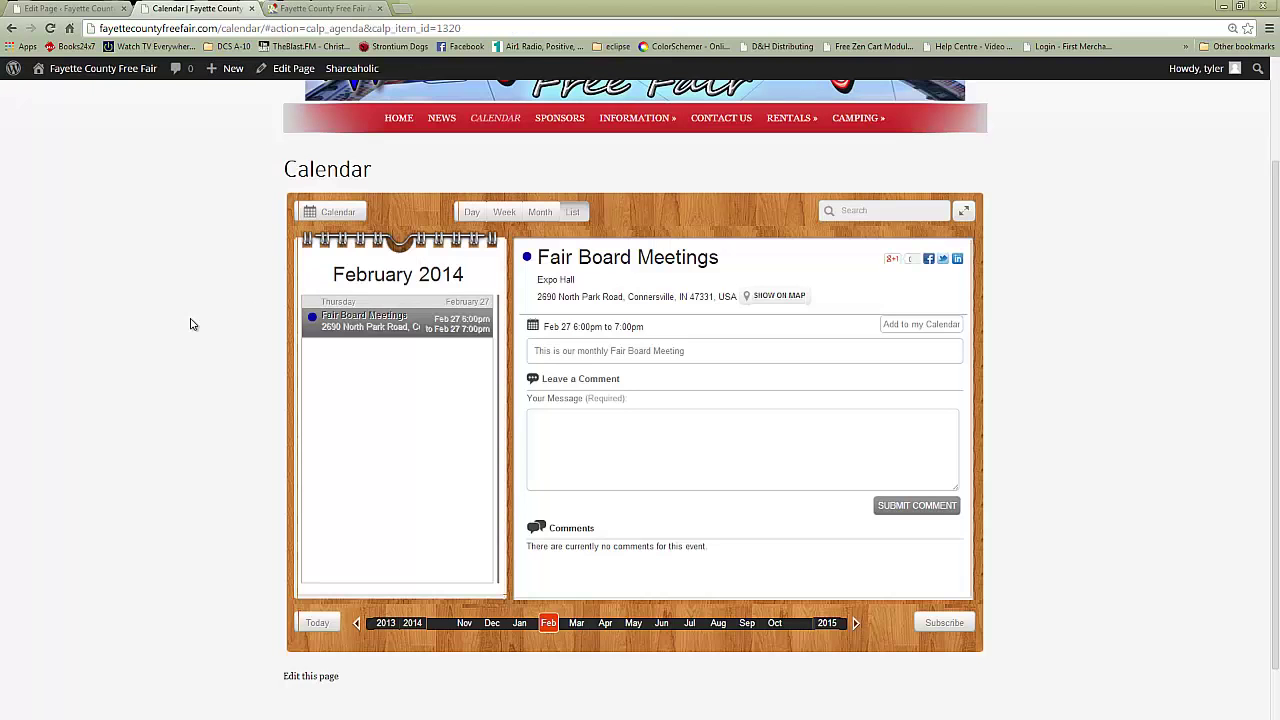